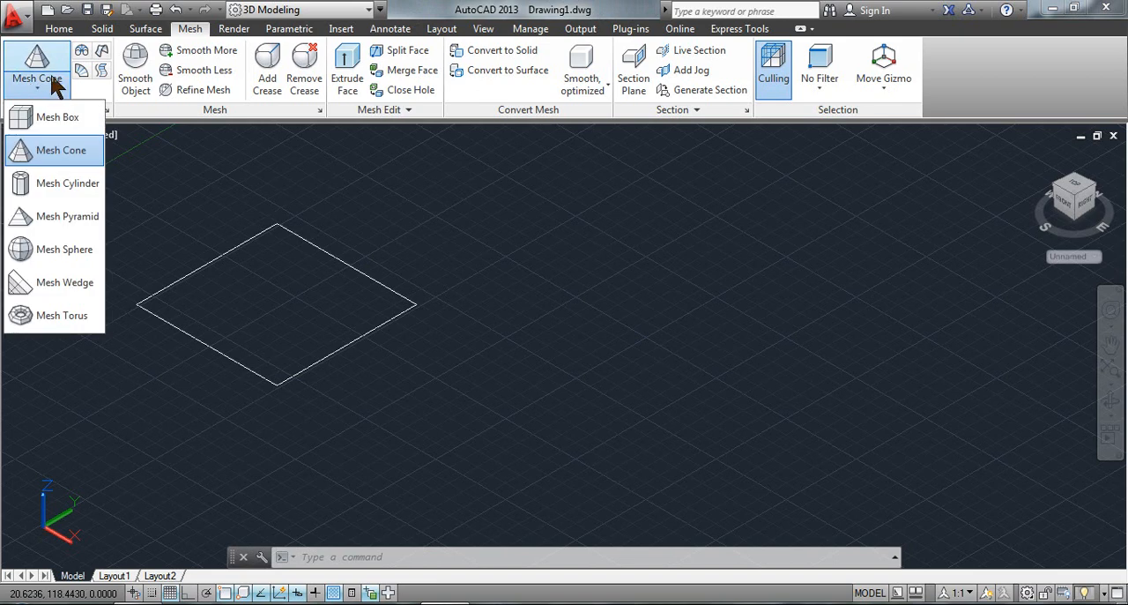
Start a mesh cylinder in the empty area beside the square, with a base radius of 5.
left_click(60, 186)
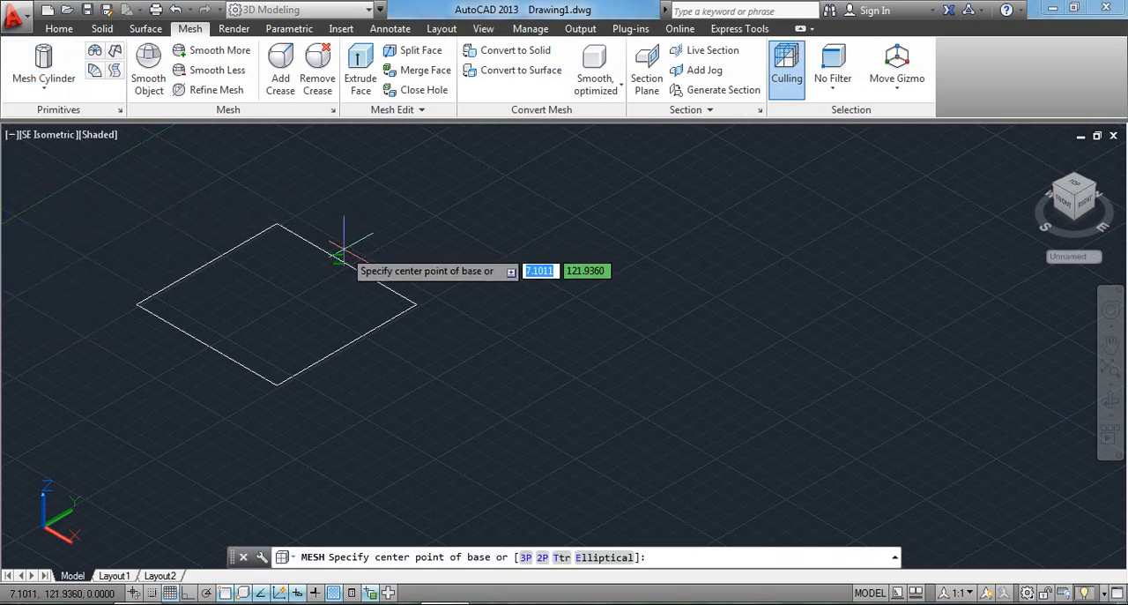
middle_click_drag(476, 359, 411, 380)
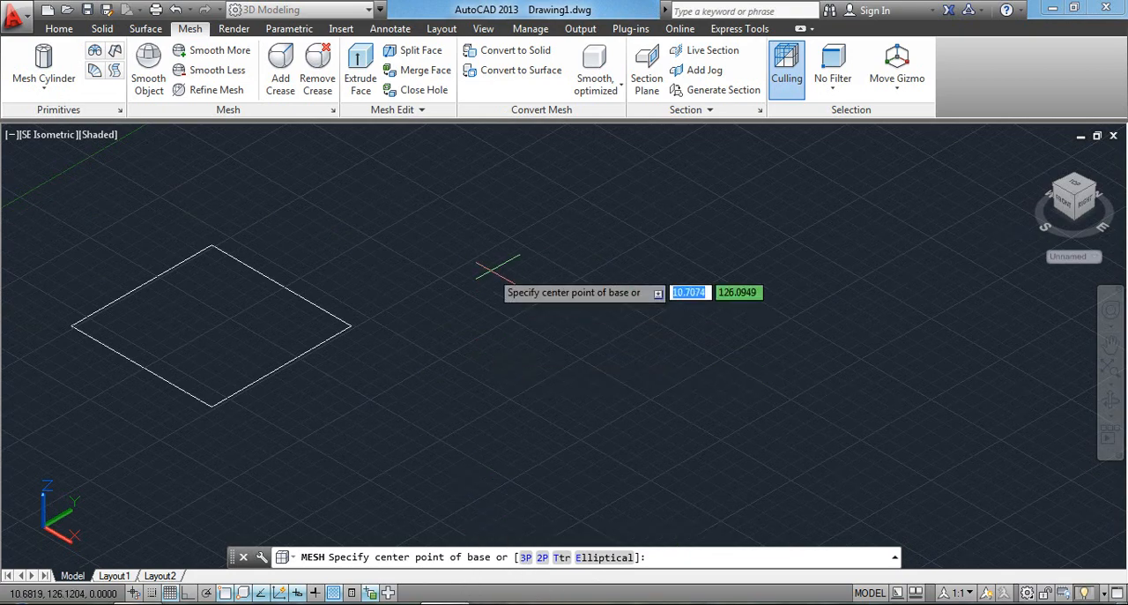
mouse_move(461, 281)
middle_mouse_down()
mouse_move(422, 294)
mouse_move(458, 296)
middle_mouse_up()
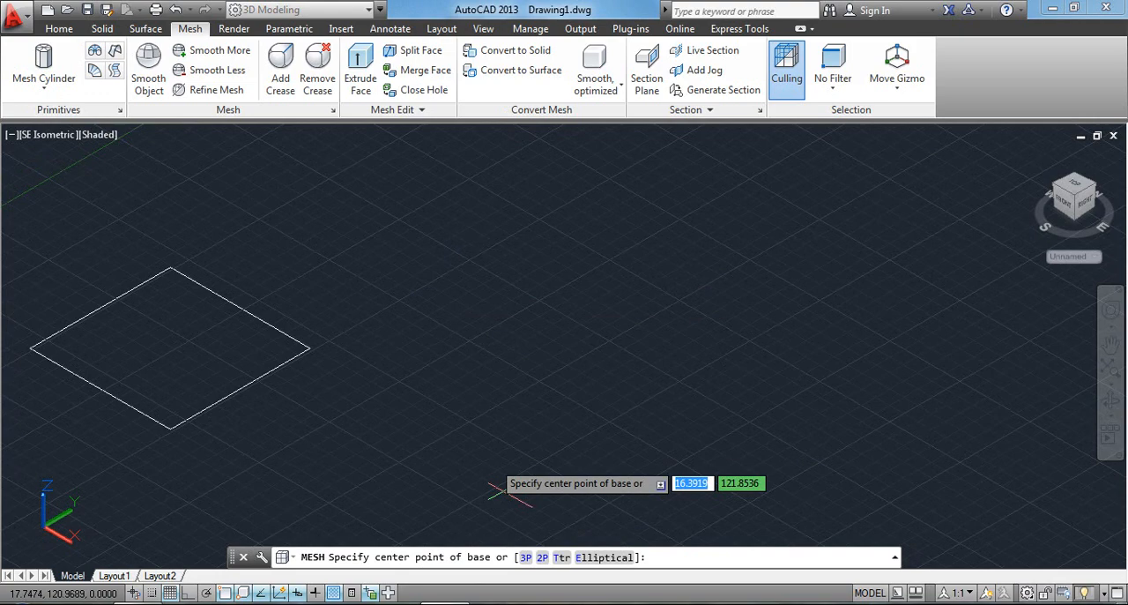
left_click(593, 336)
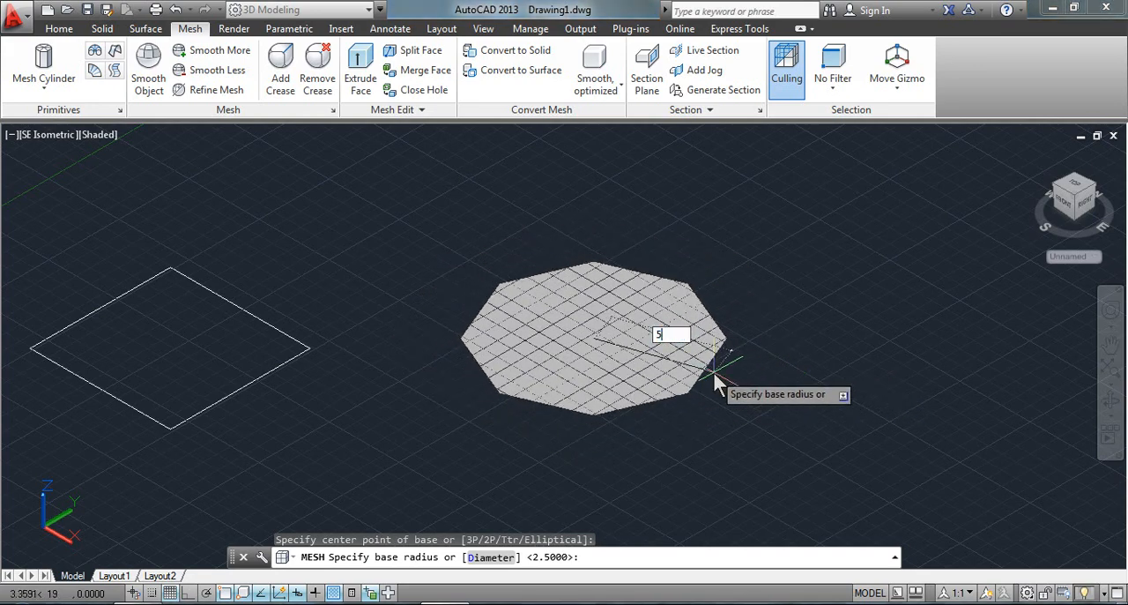
key("Return")
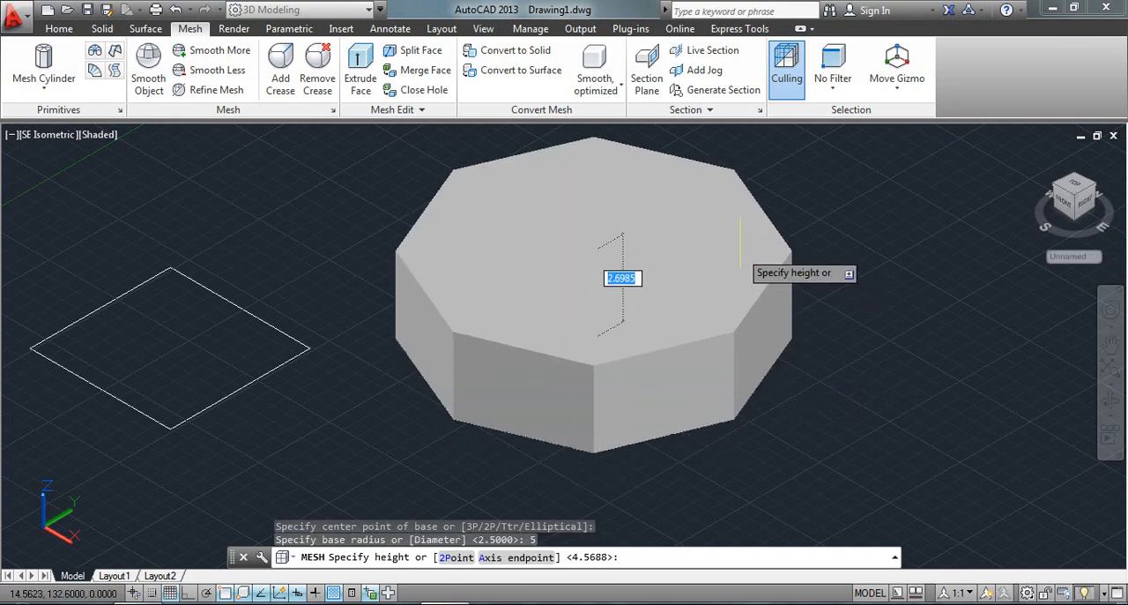
Try the 2Point height option for the mesh cylinder, picking a first point beside it, and abandon the cylinder.
scroll(736, 247, "down", 2)
scroll(736, 211, "up", 2)
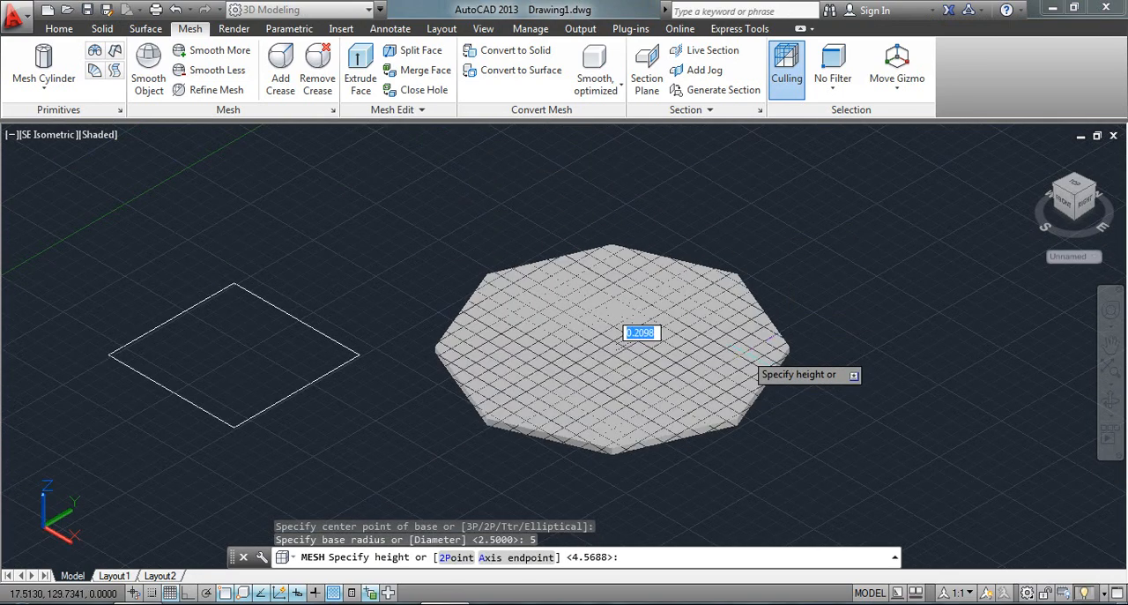
middle_click_drag(728, 285, 677, 313)
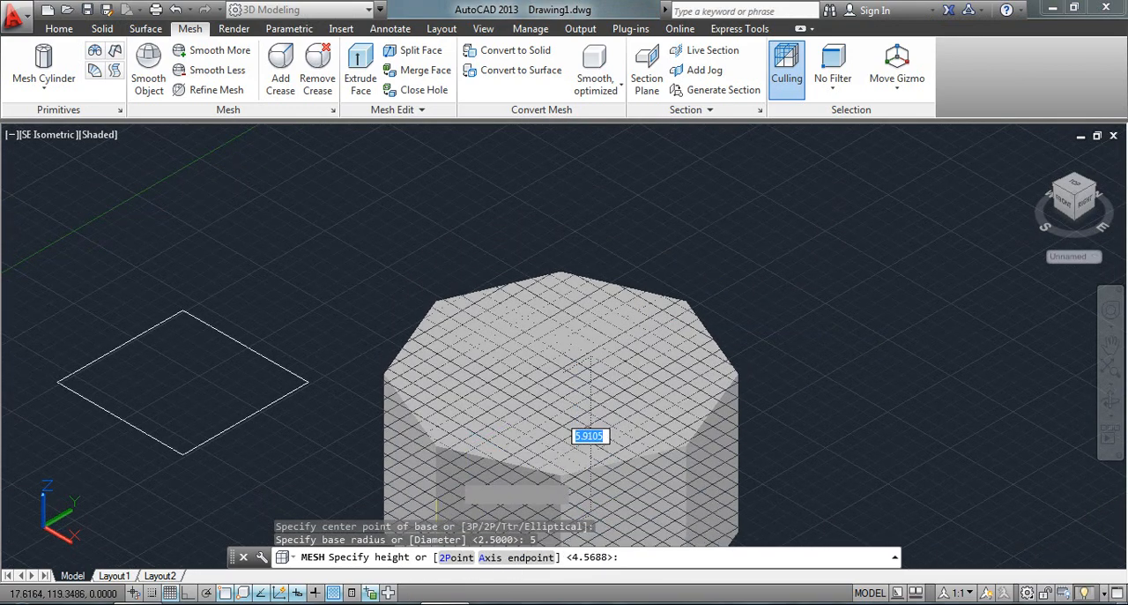
right_click(468, 311)
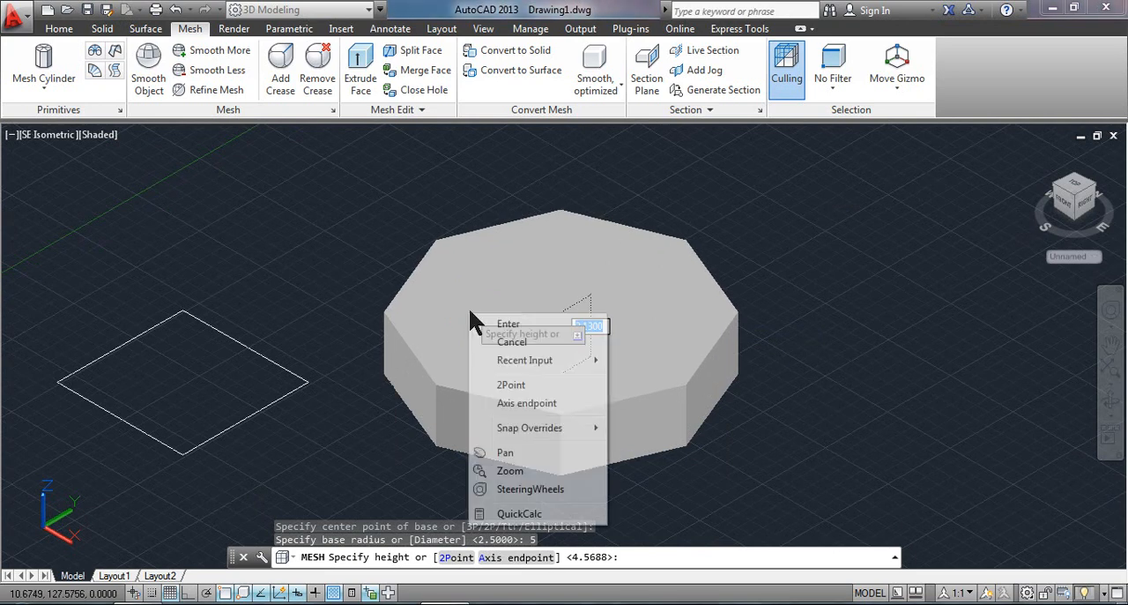
left_click(544, 377)
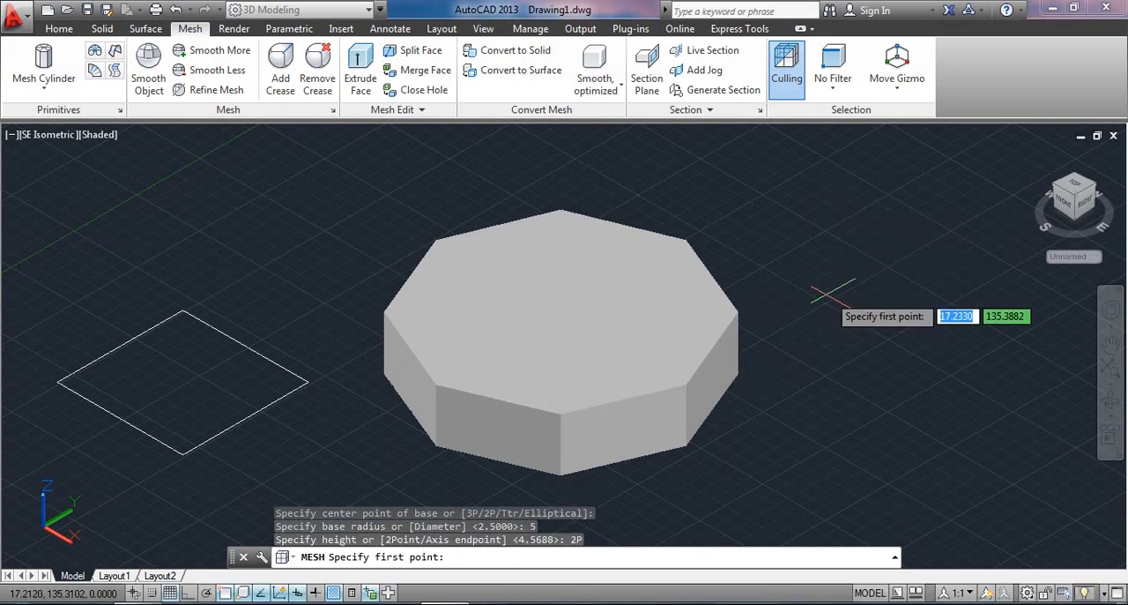
middle_click_drag(825, 296, 719, 346)
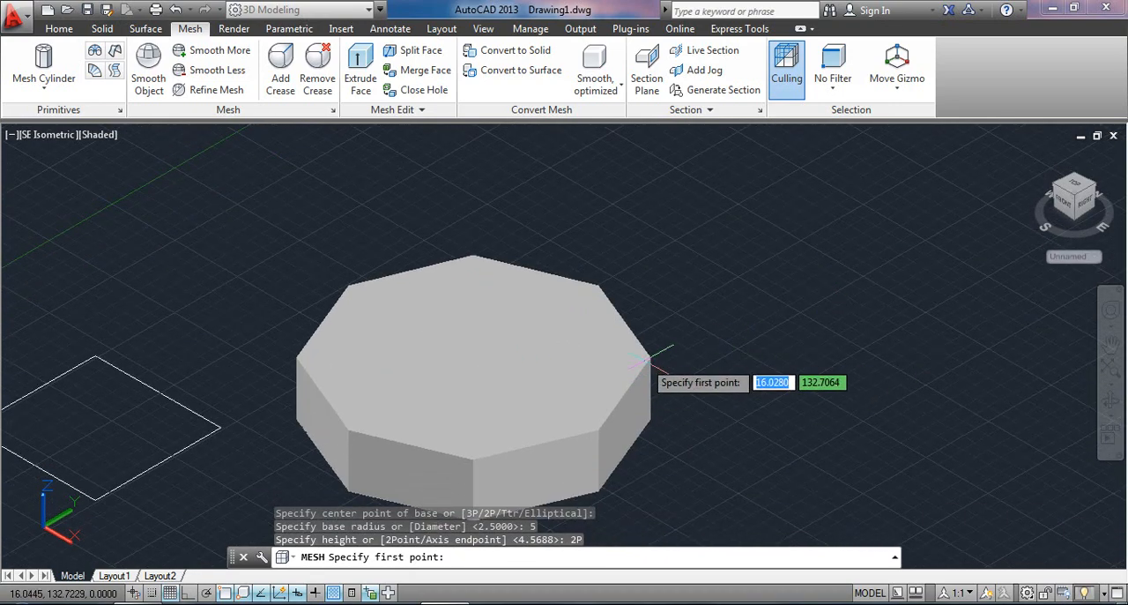
left_click(764, 346)
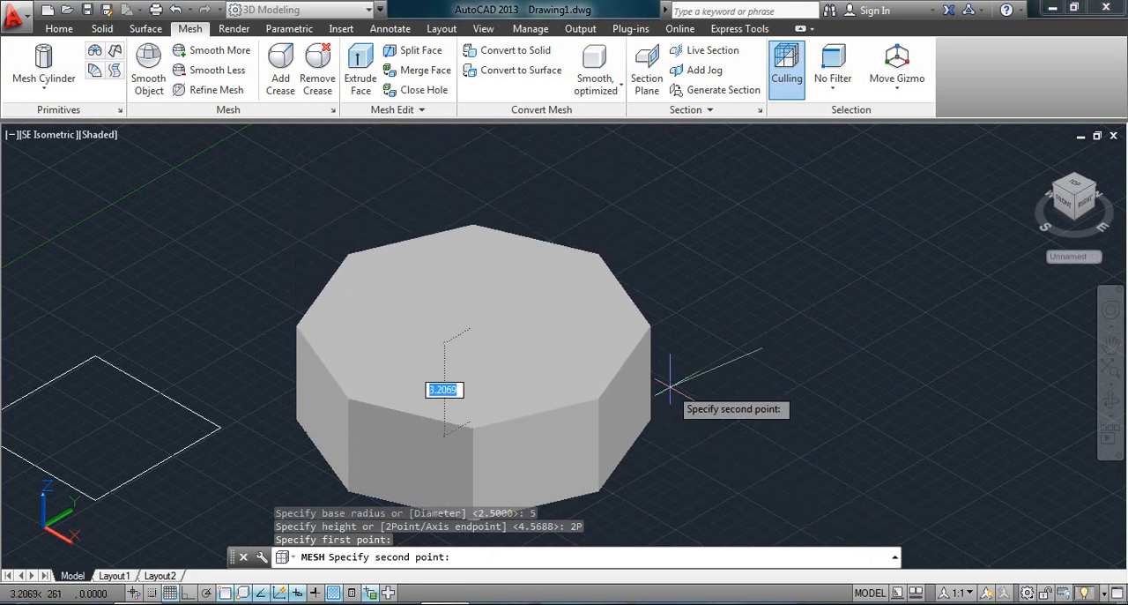
key("Escape")
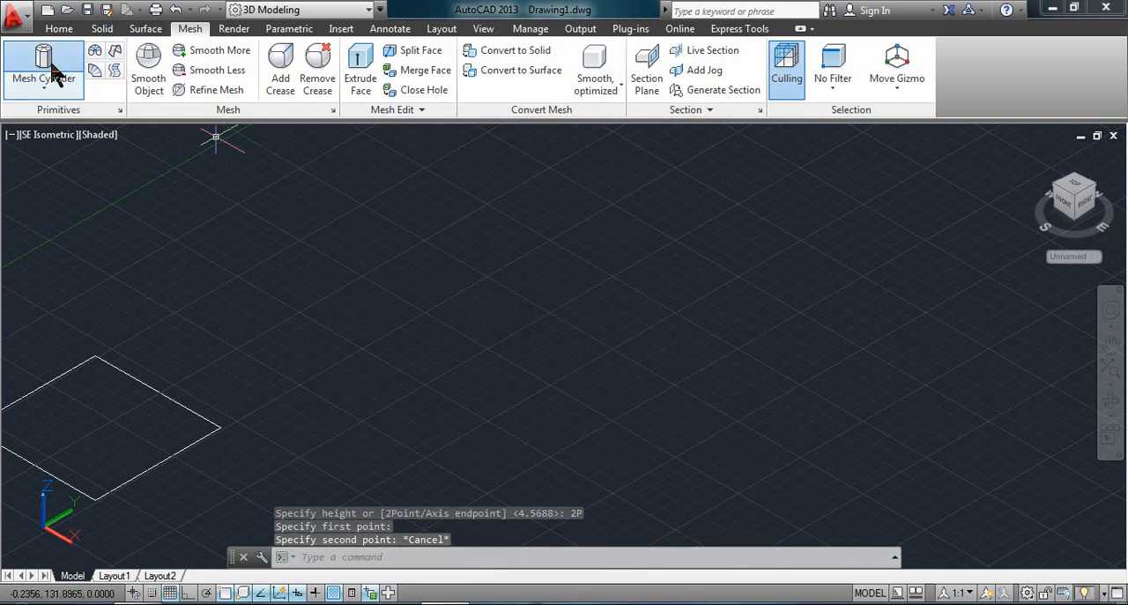
Try a mesh cylinder with a picked center and base radius using the Axis endpoint height option, and abandon it.
left_click(48, 71)
left_click(549, 338)
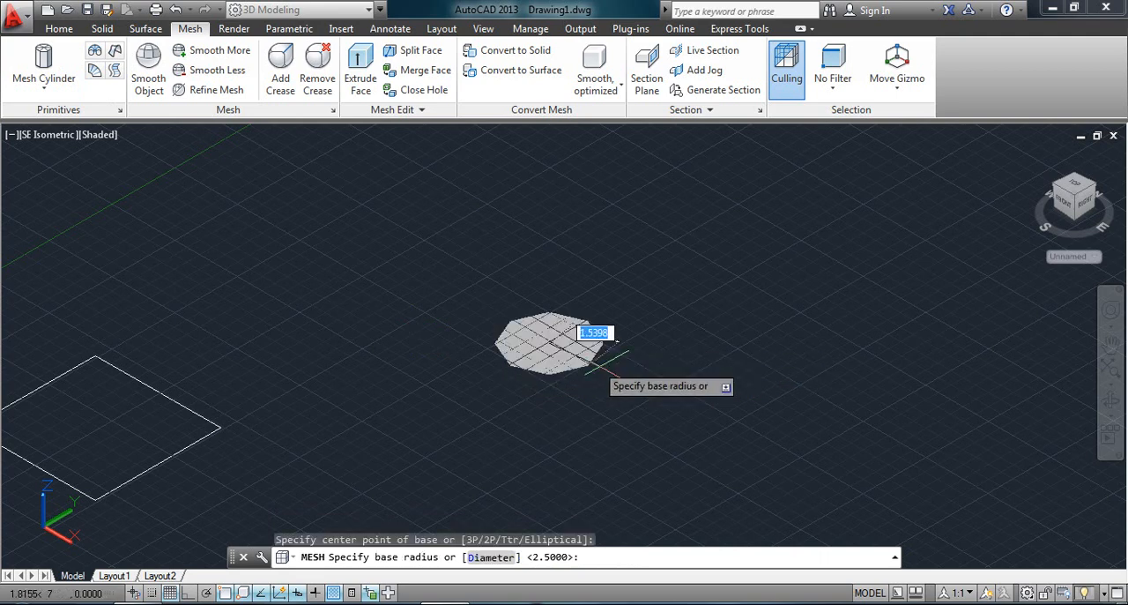
left_click(628, 370)
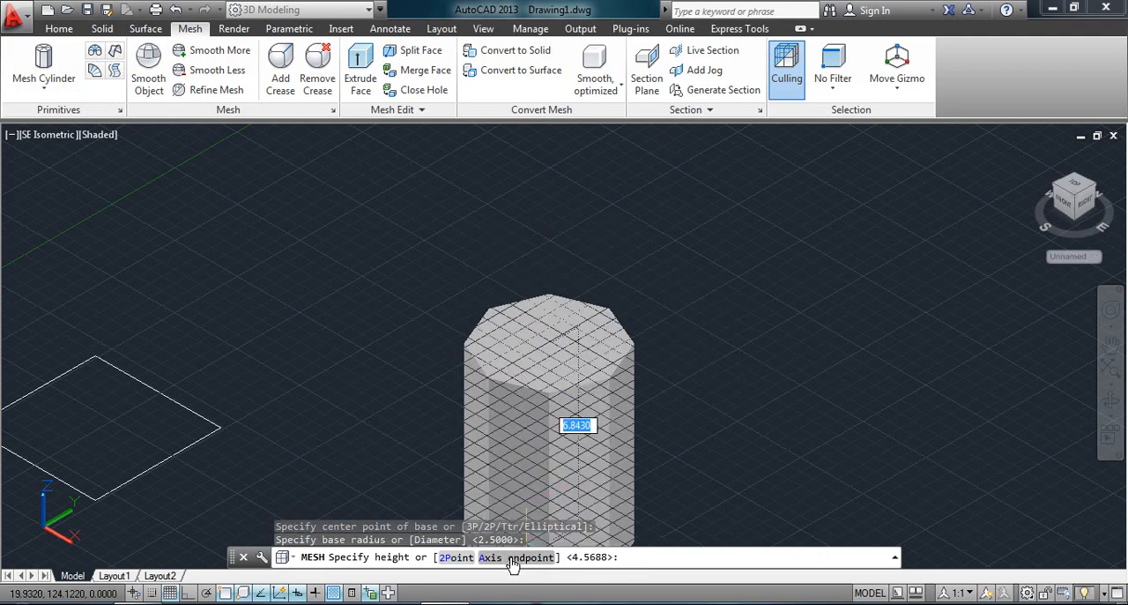
right_click(596, 253)
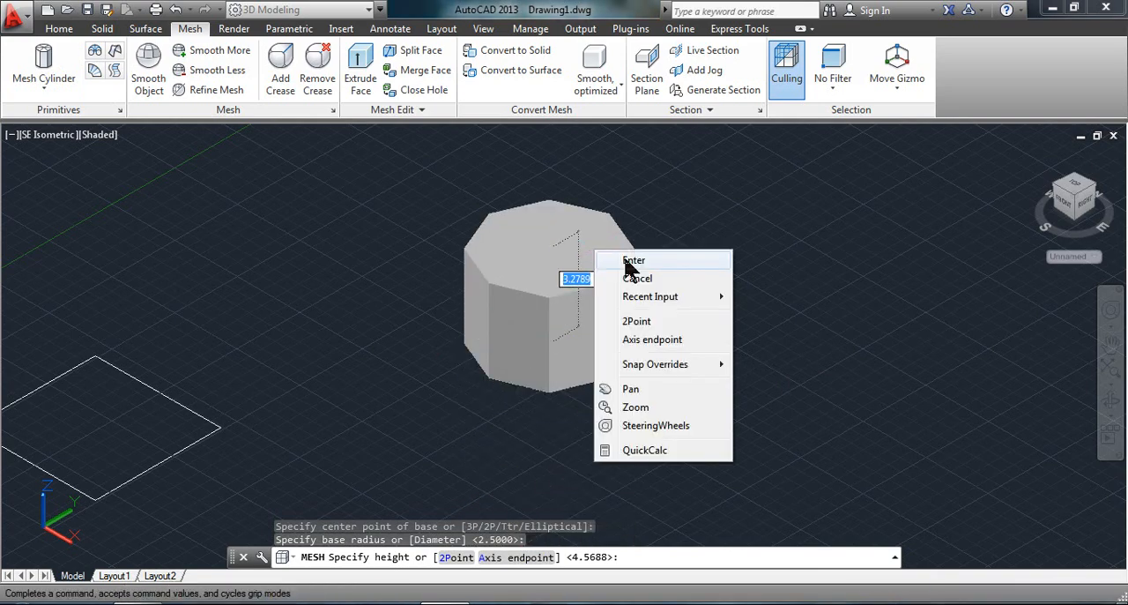
left_click(641, 342)
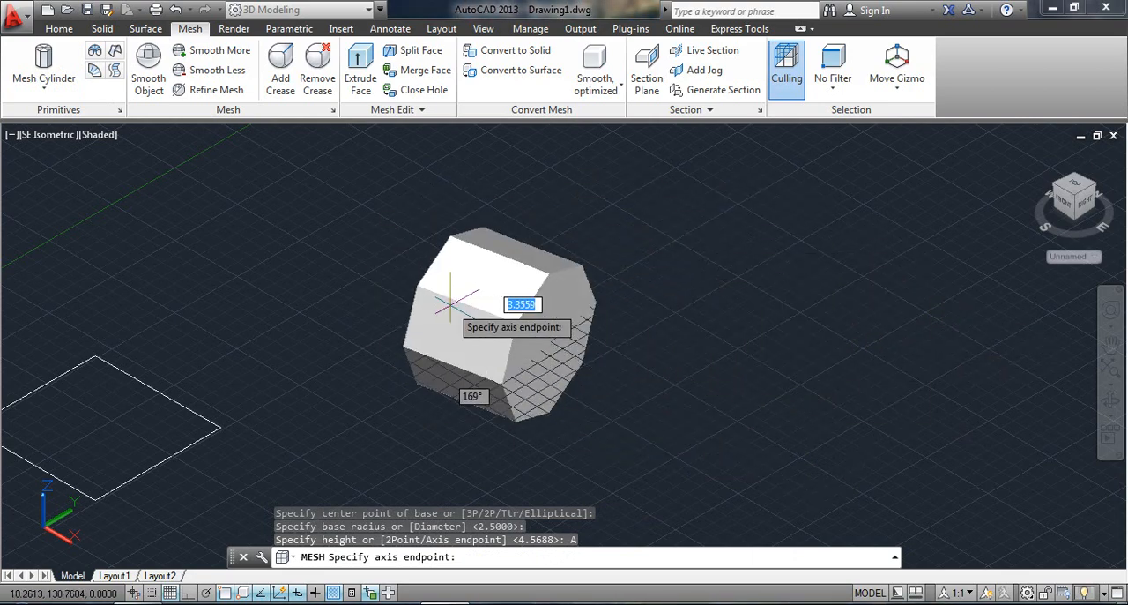
key("Escape")
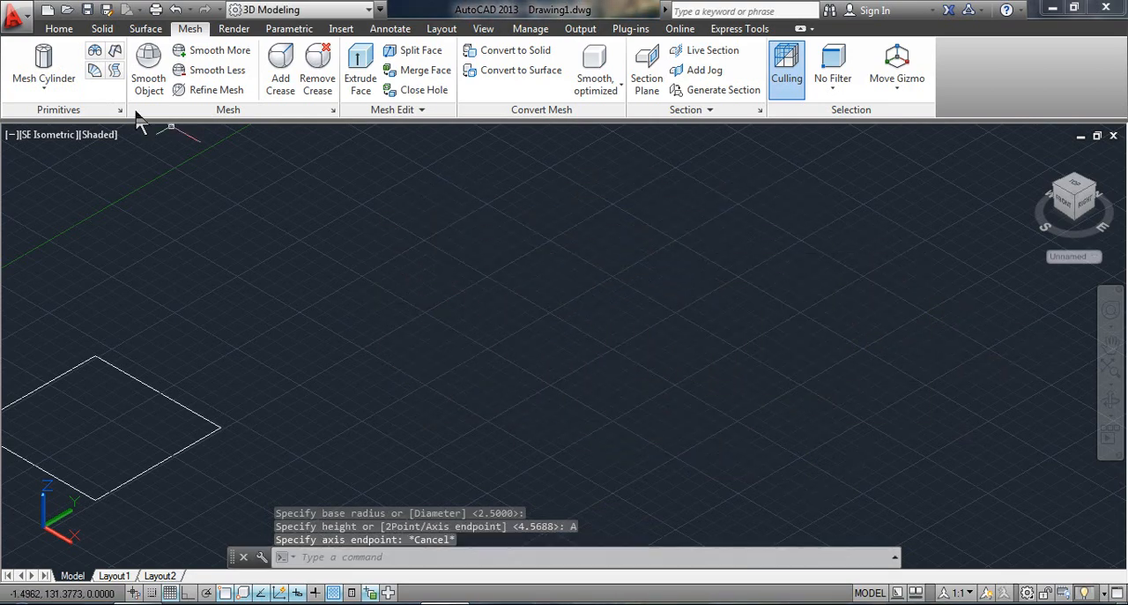
Try a mesh cylinder whose base is defined by three picked points (3P), and abandon it at the height stage.
left_click(48, 79)
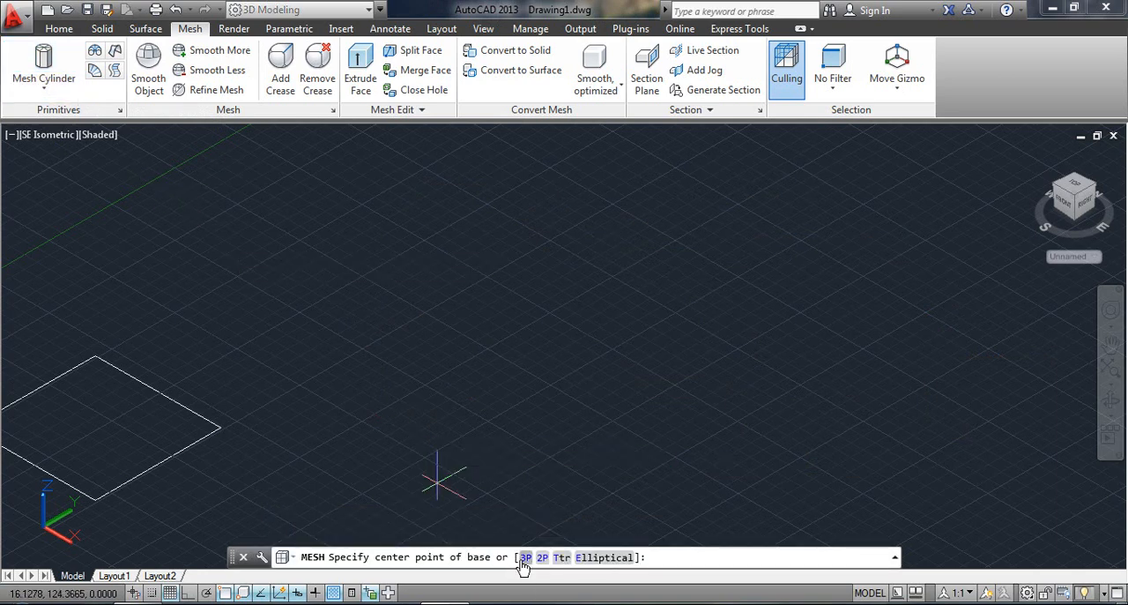
left_click(525, 558)
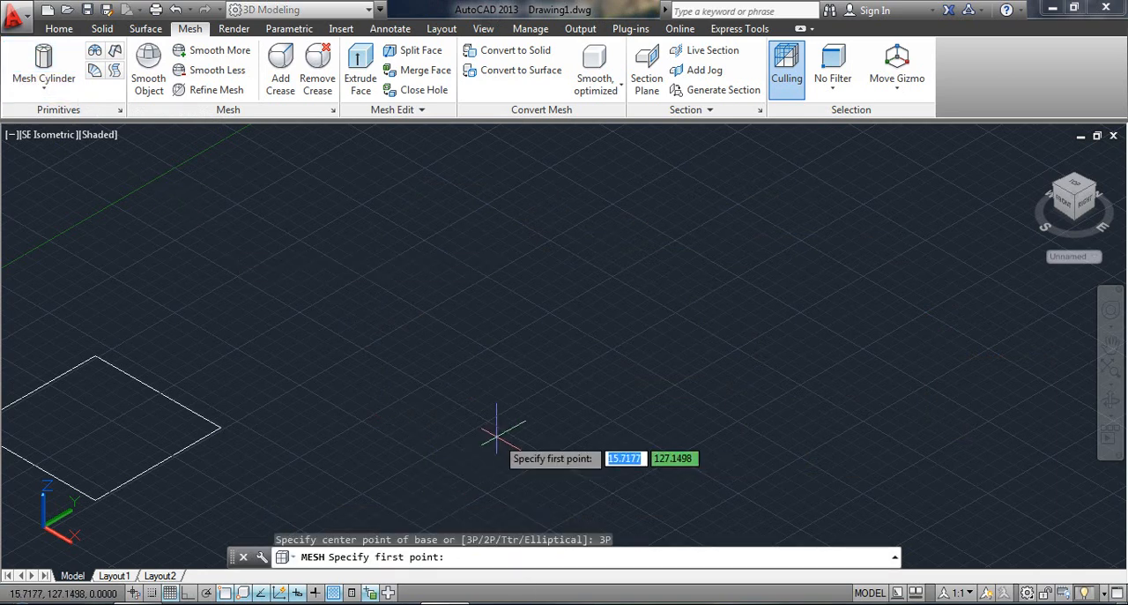
left_click(483, 333)
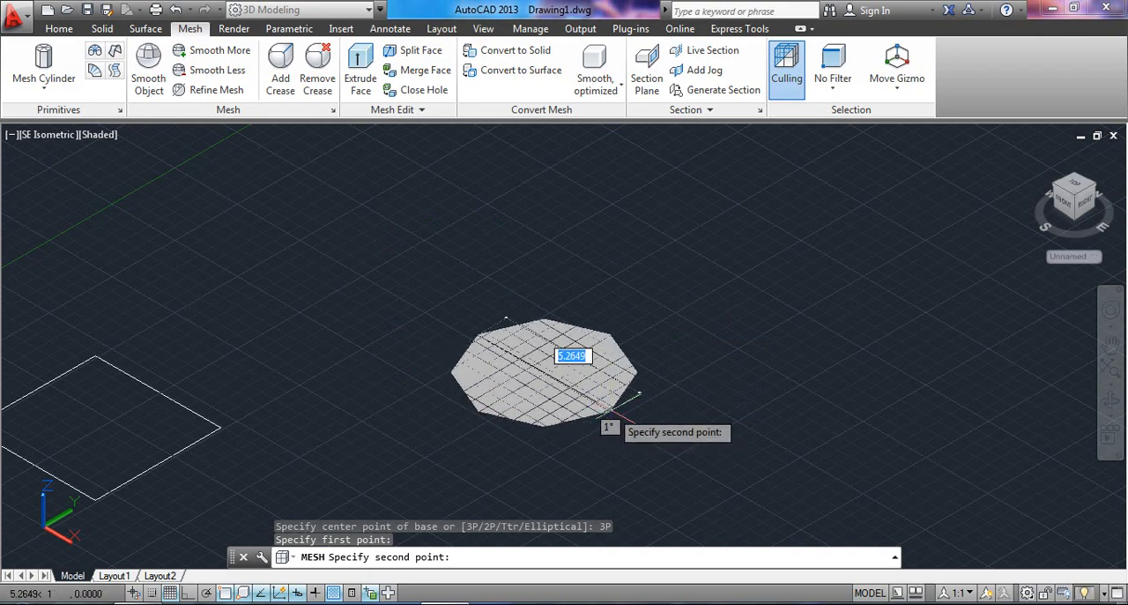
left_click(608, 408)
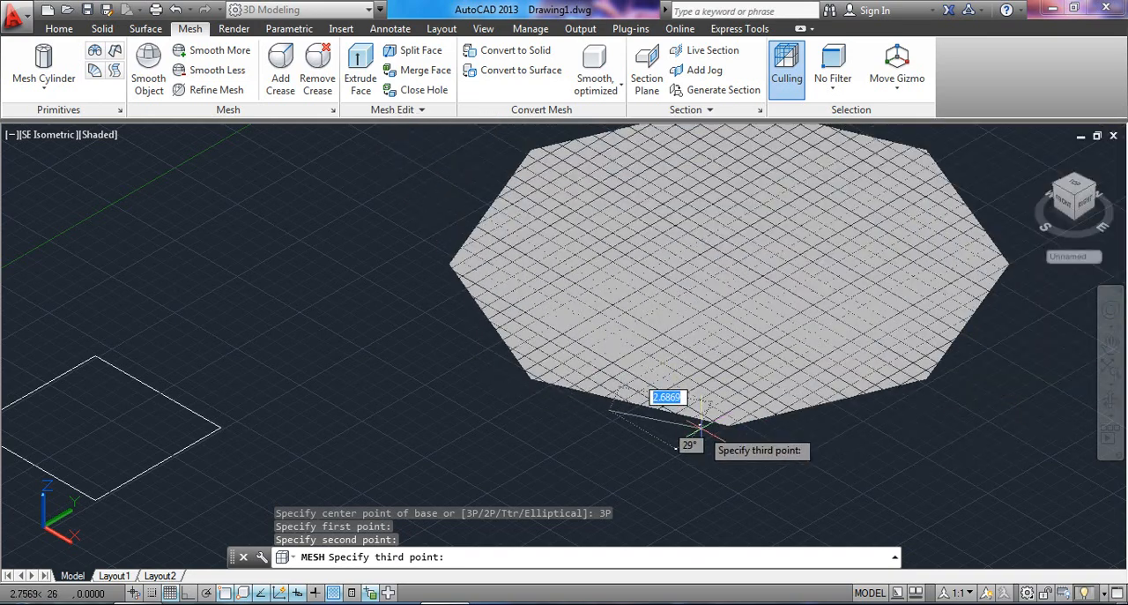
left_click(661, 379)
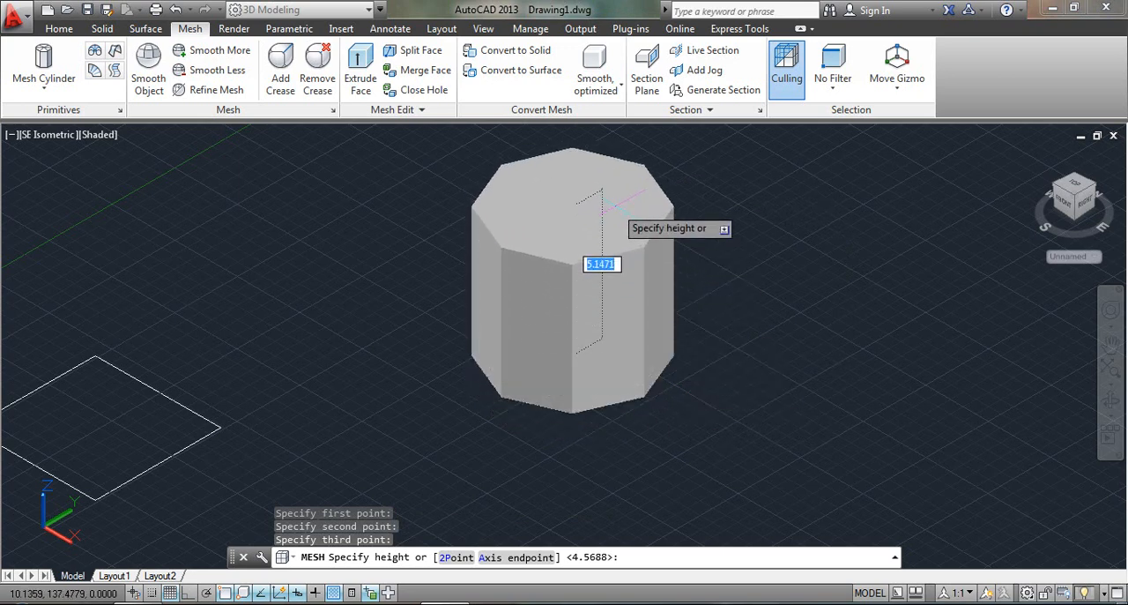
key("Escape")
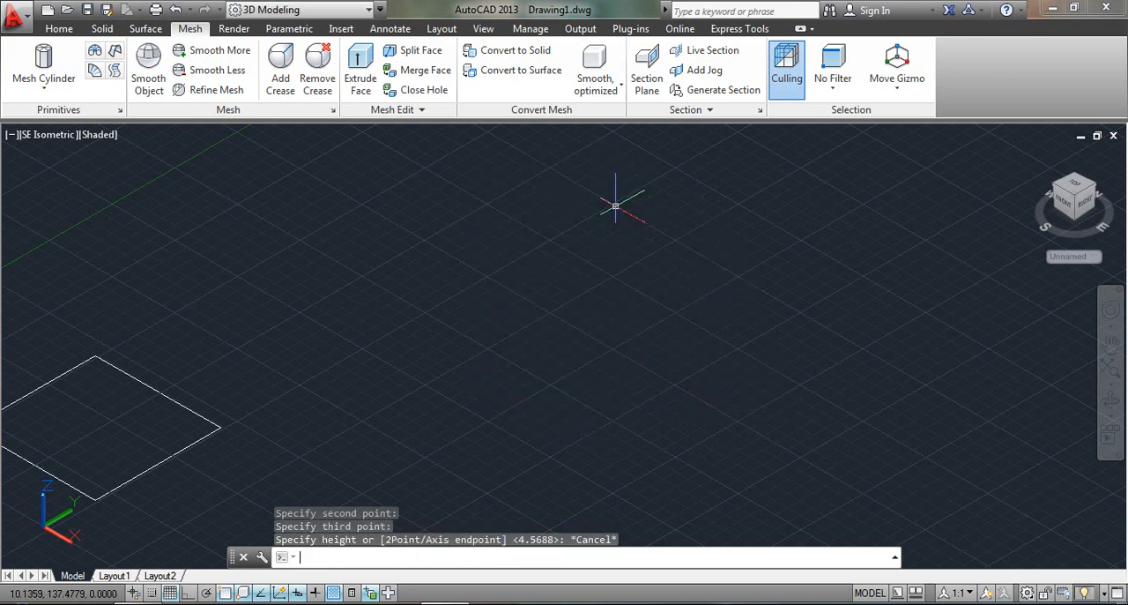
Try a mesh cylinder whose base is defined by two diameter endpoints (2P), and abandon it at the height stage.
left_click(49, 71)
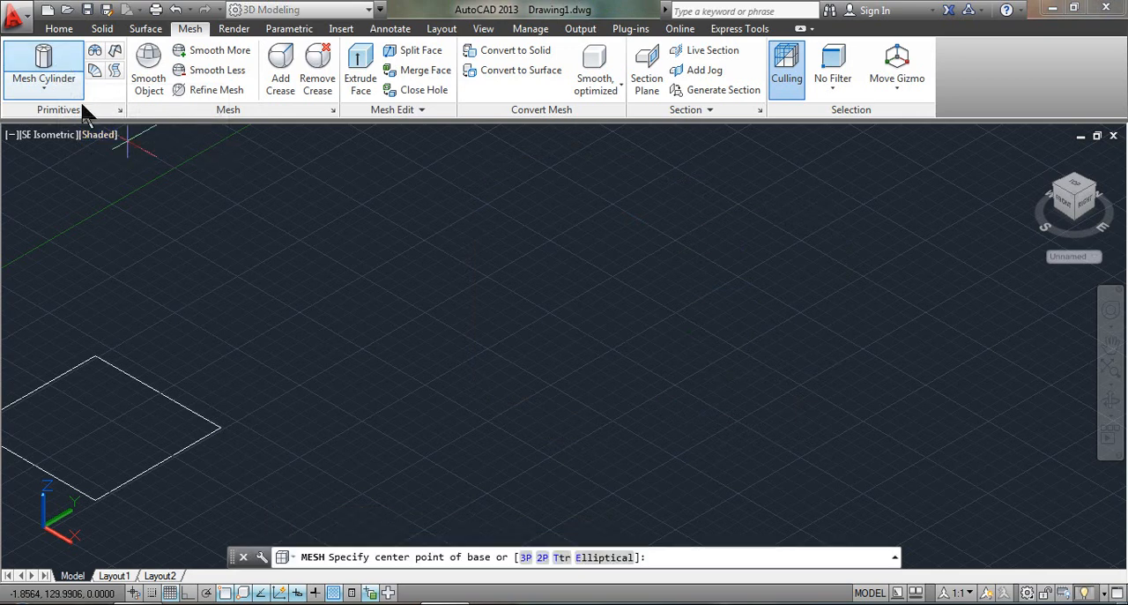
left_click(541, 557)
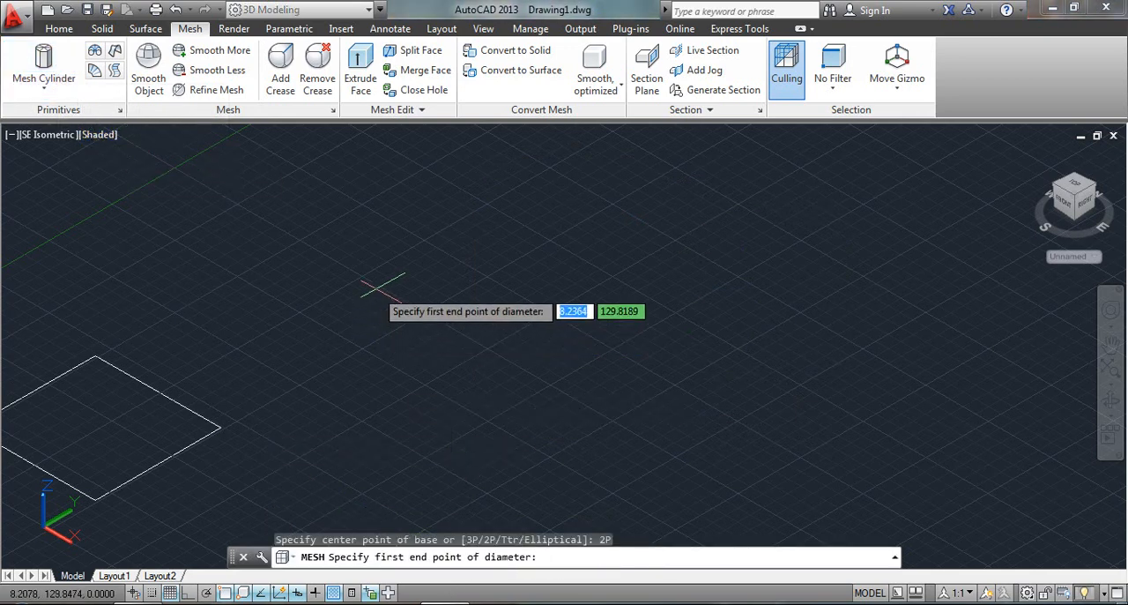
left_click(449, 332)
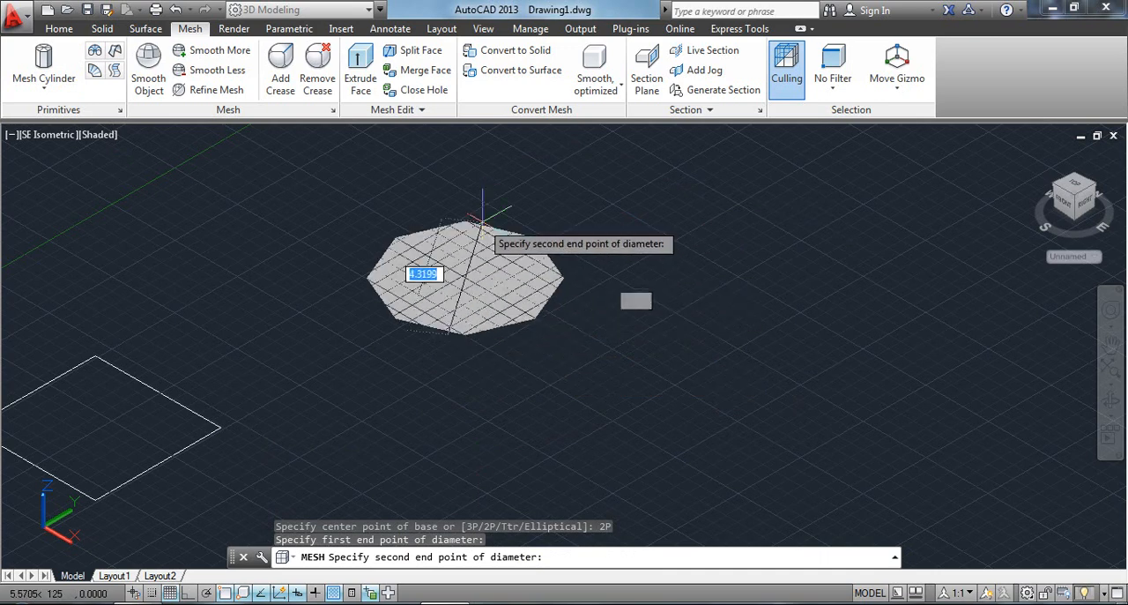
left_click(617, 436)
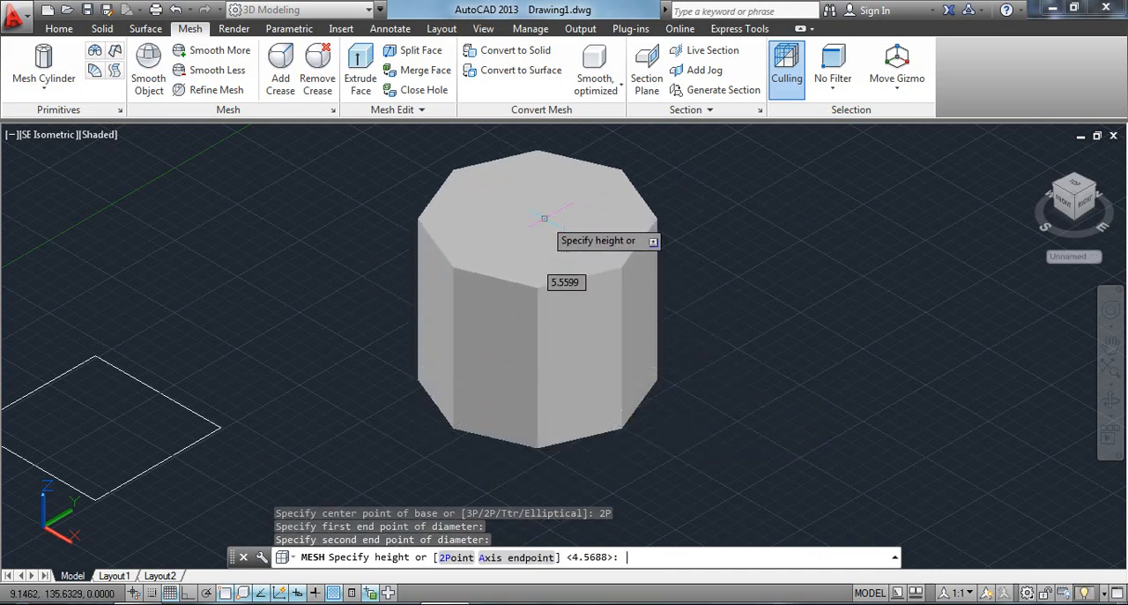
key("Escape")
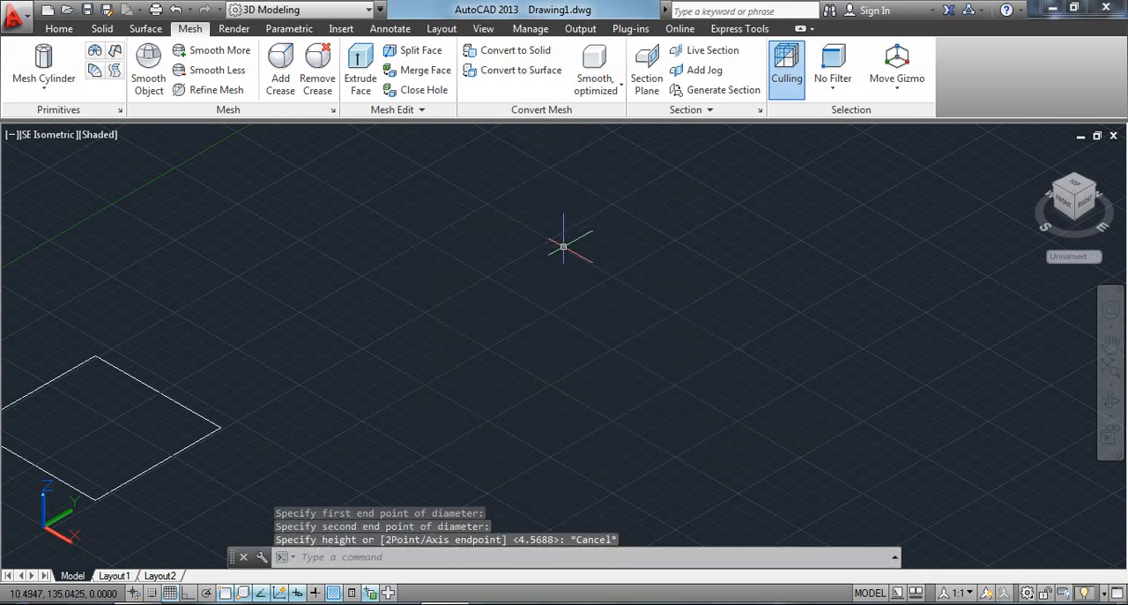
Draw a narrow elliptical mesh cylinder by picking both endpoints of the first axis, the second axis endpoint and the height, and undo it.
left_click(41, 64)
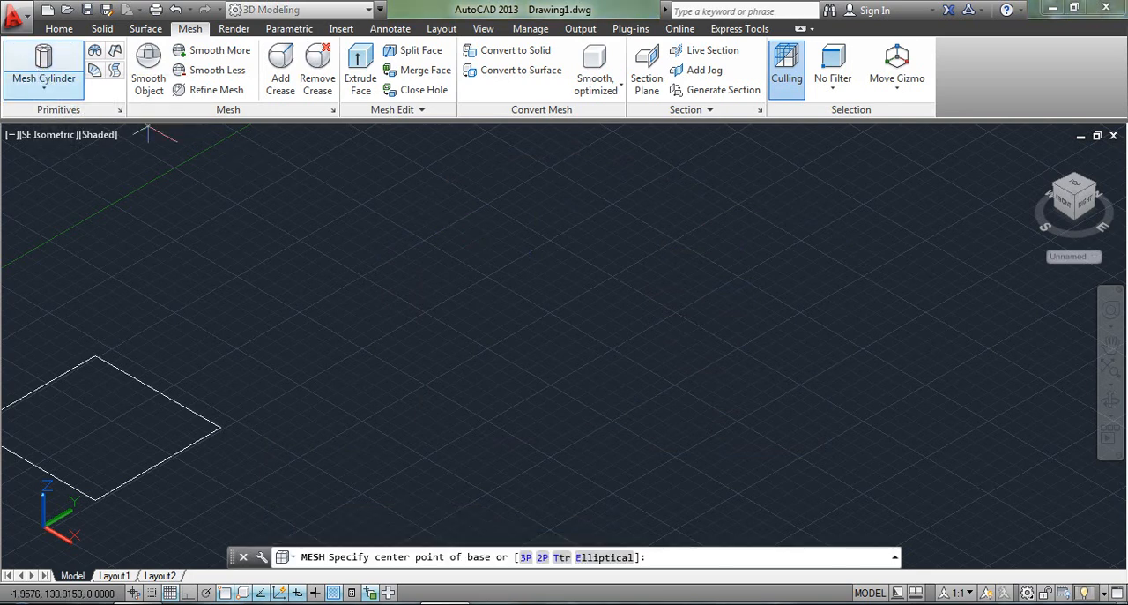
left_click(595, 557)
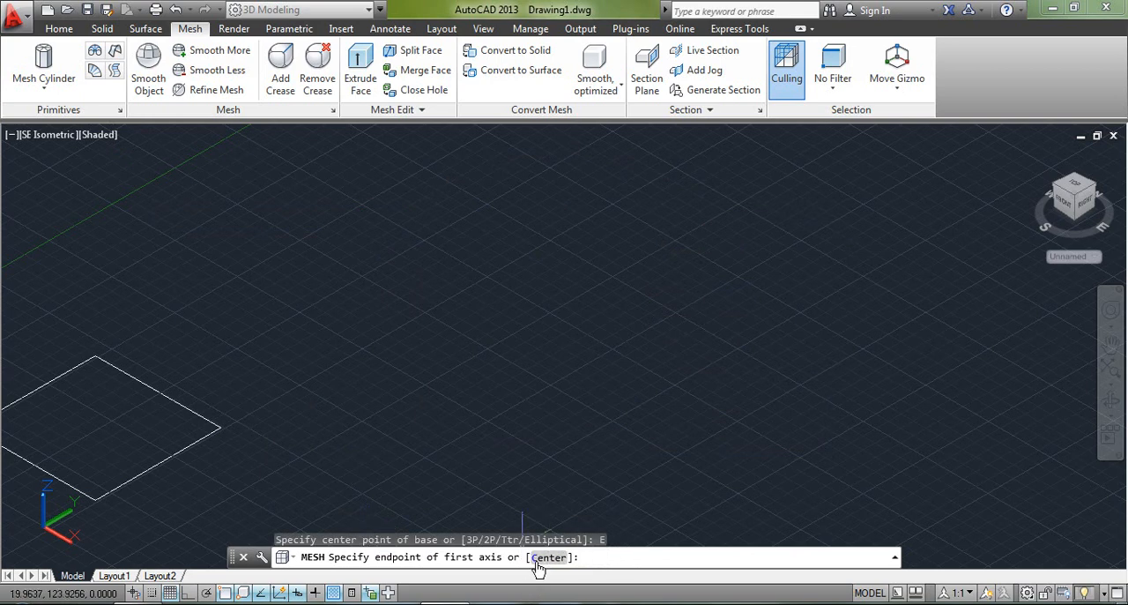
left_click(476, 377)
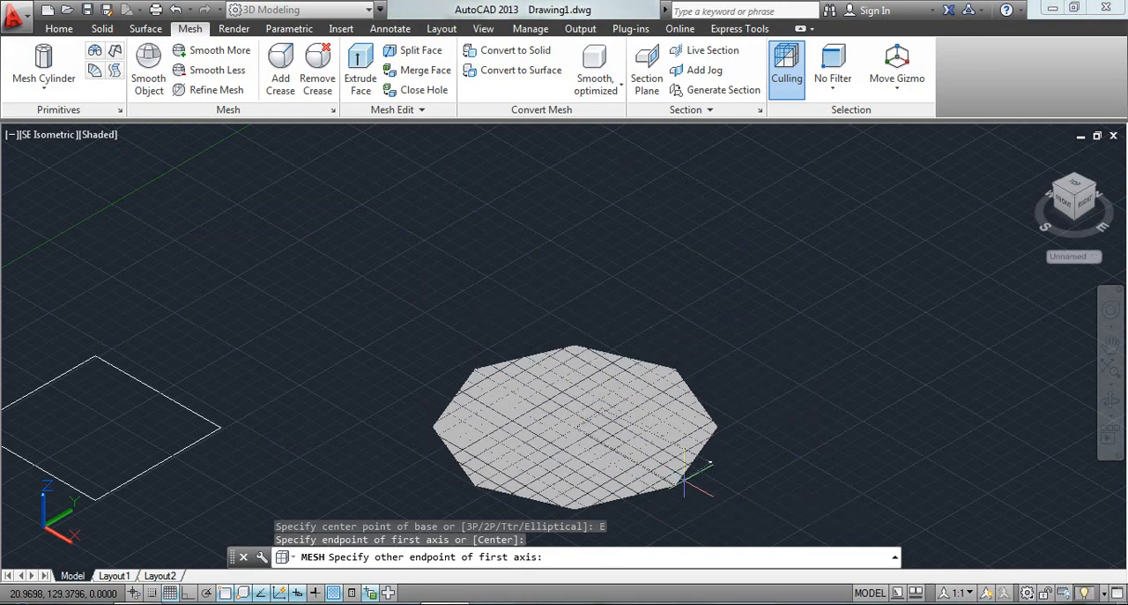
left_click(686, 472)
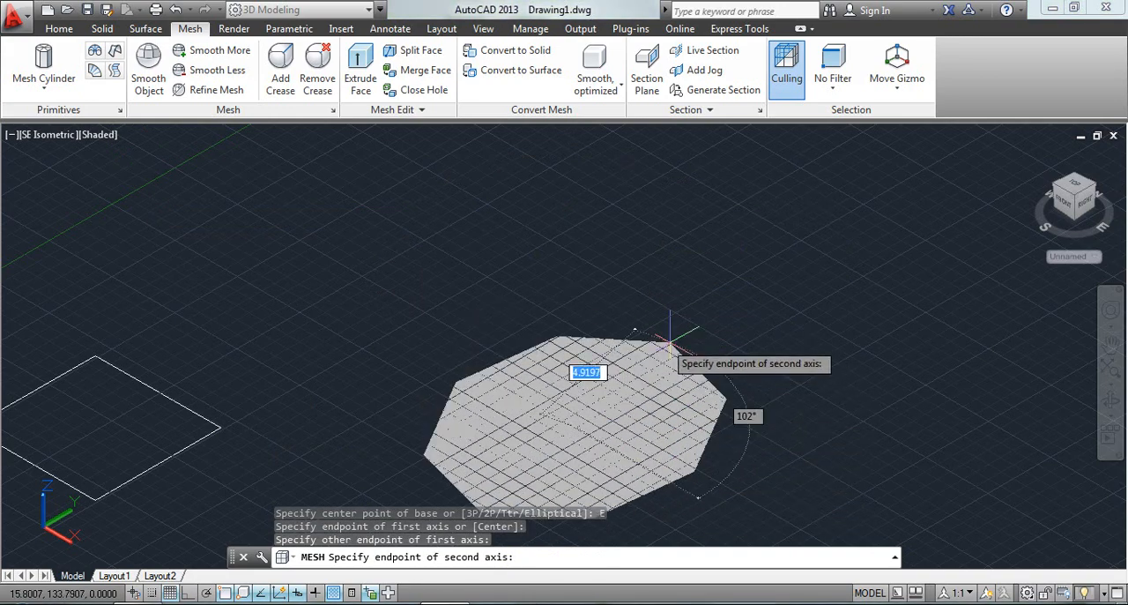
left_click(616, 407)
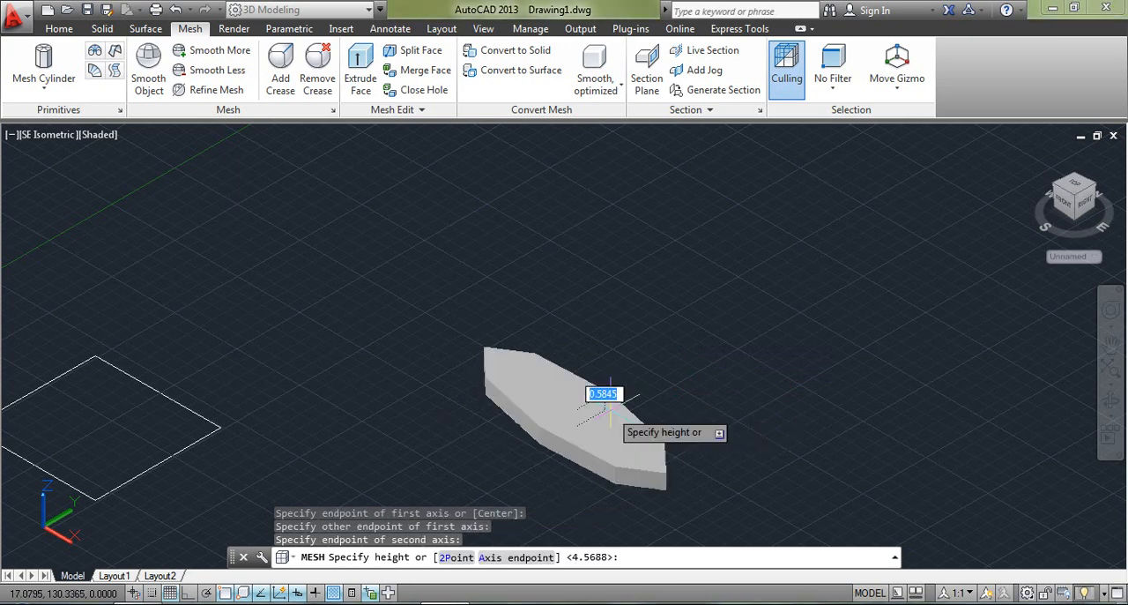
left_click(686, 279)
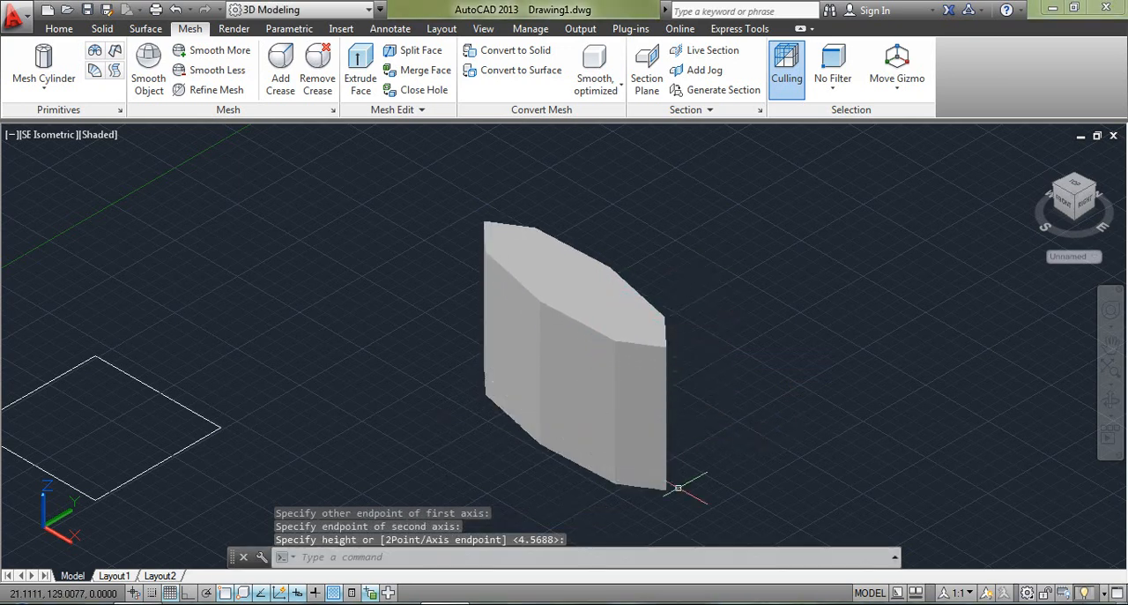
key("ctrl+z")
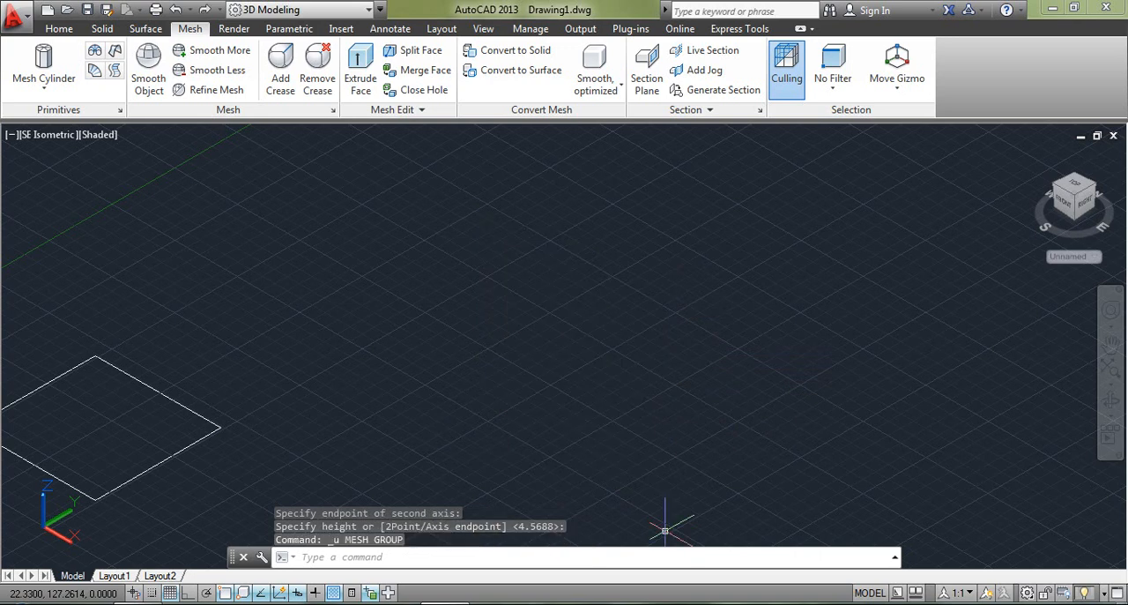
Draw an elliptical mesh cylinder using the Center option, picking its center, first axis distance, second axis endpoint and height, and undo it.
left_click(34, 64)
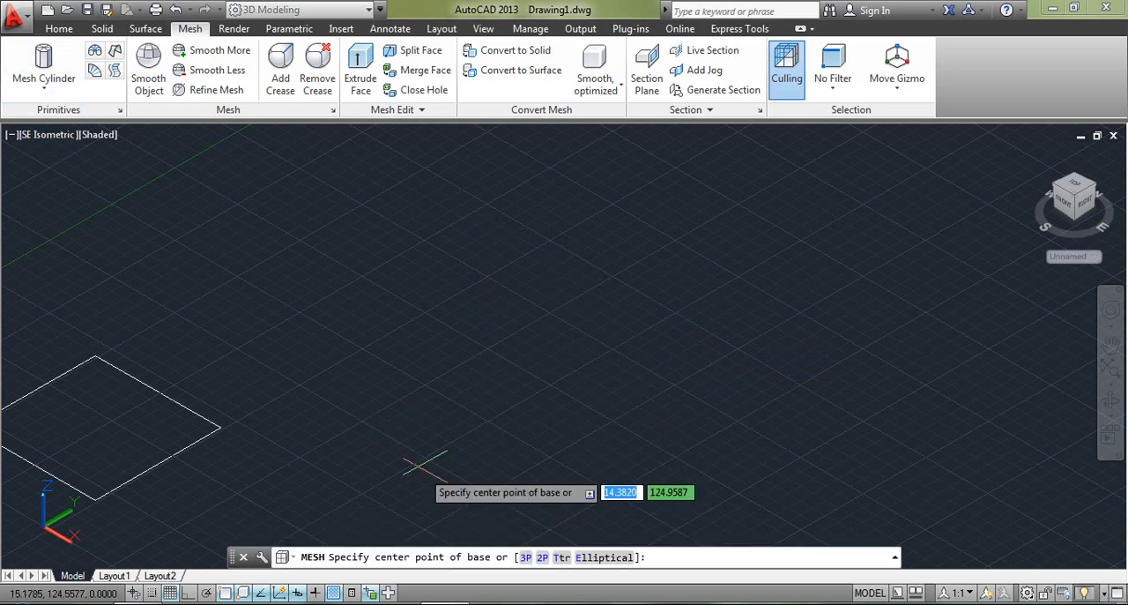
double_click(589, 557)
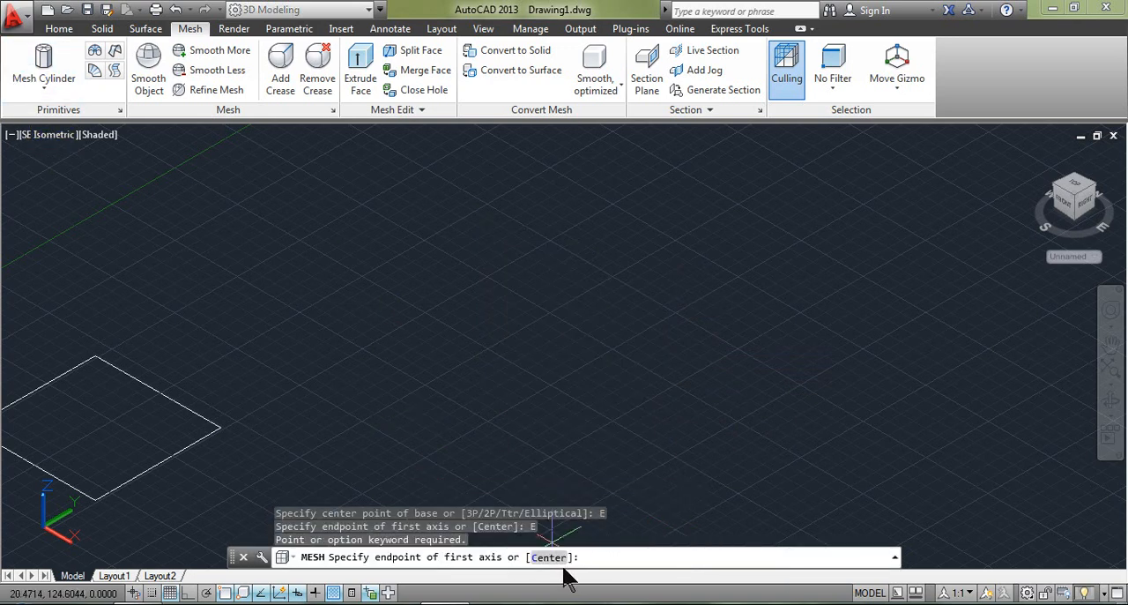
left_click(551, 557)
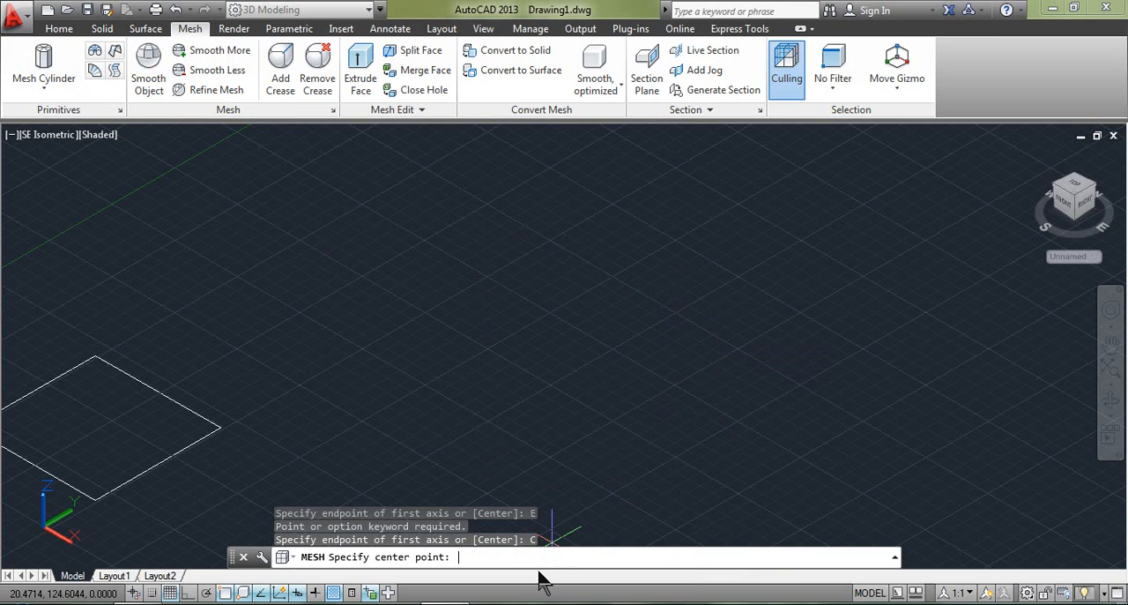
left_click(517, 365)
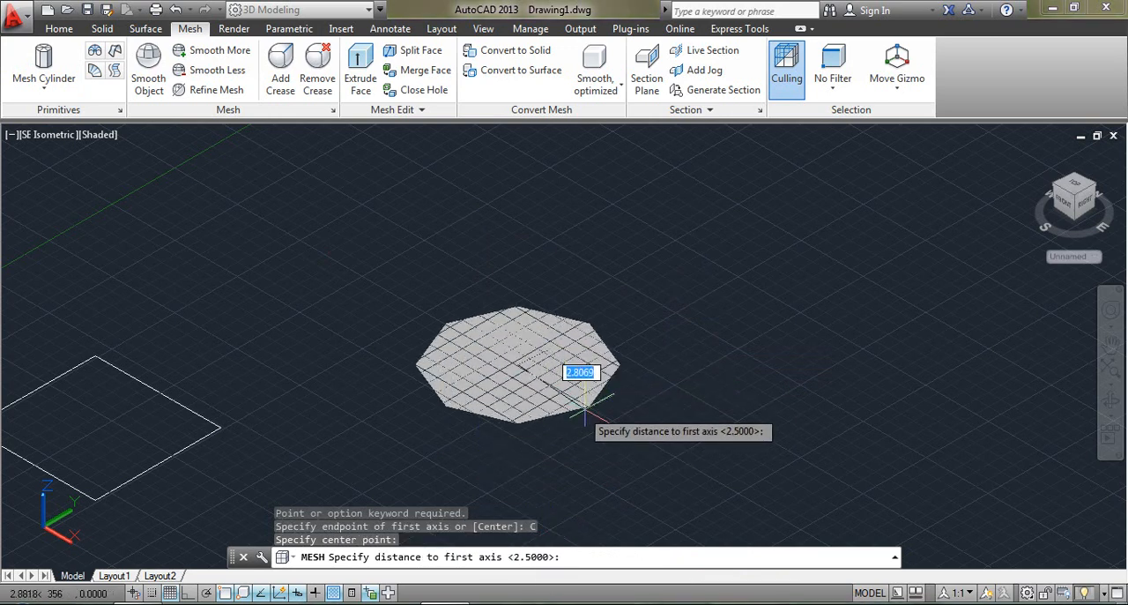
left_click(591, 388)
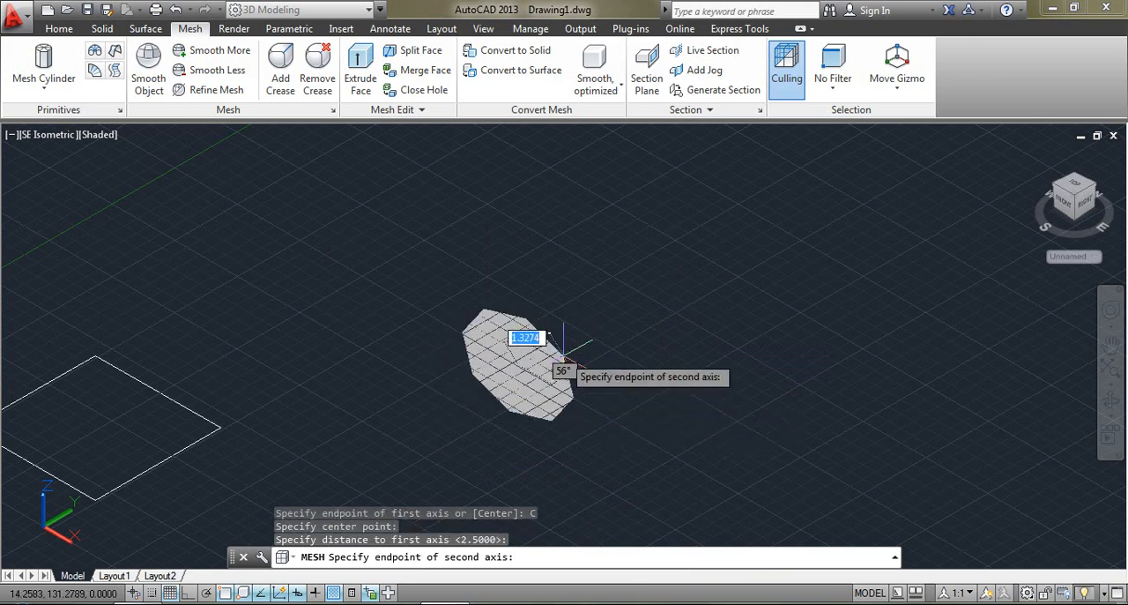
left_click(515, 335)
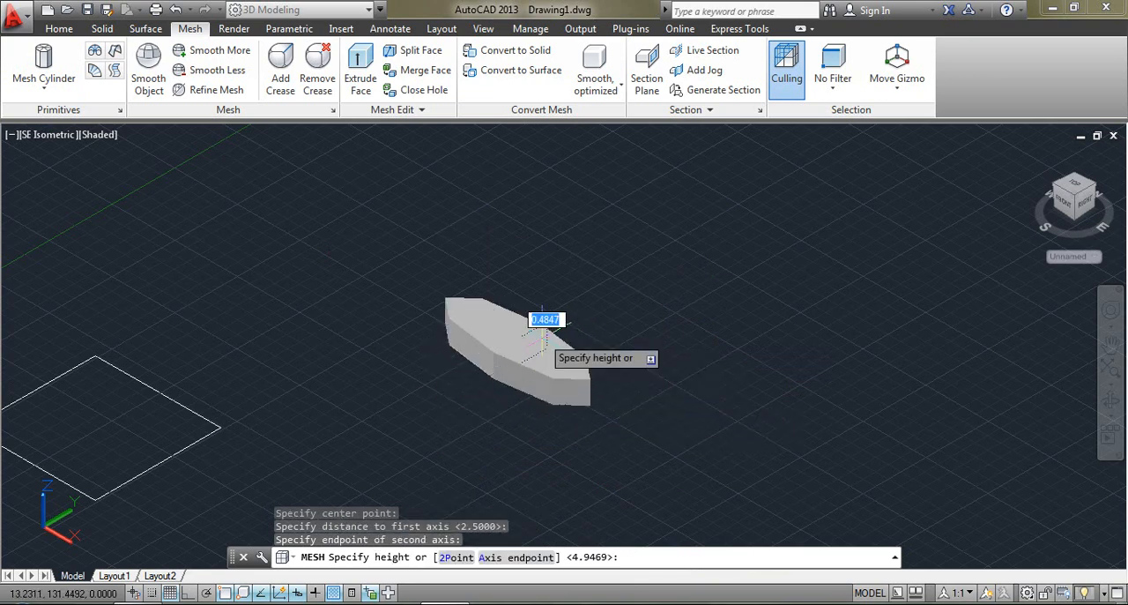
left_click(543, 263)
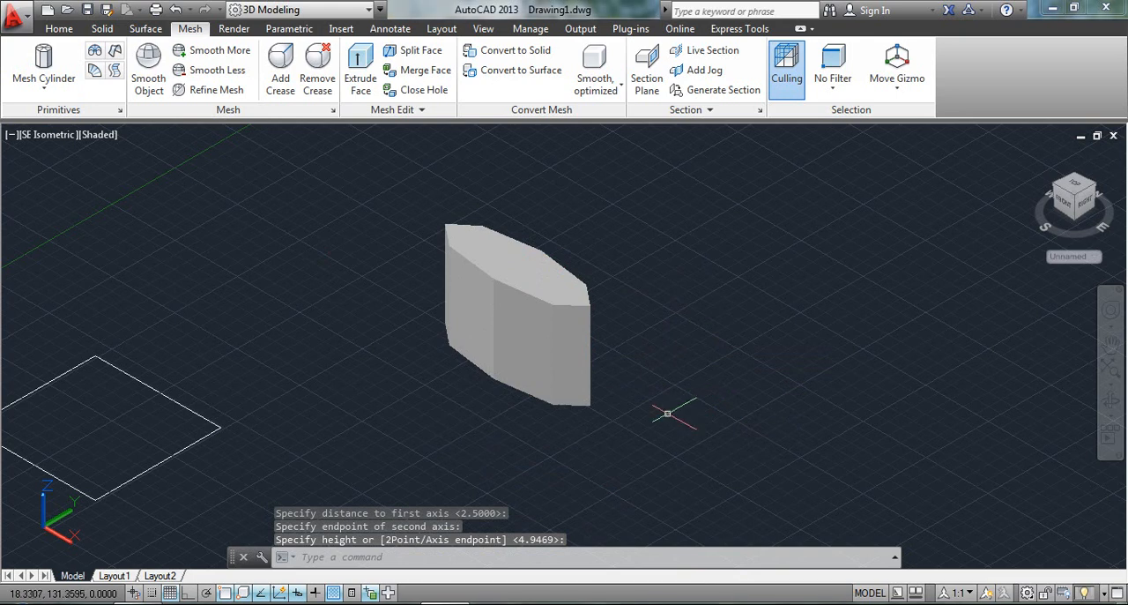
key("ctrl+z")
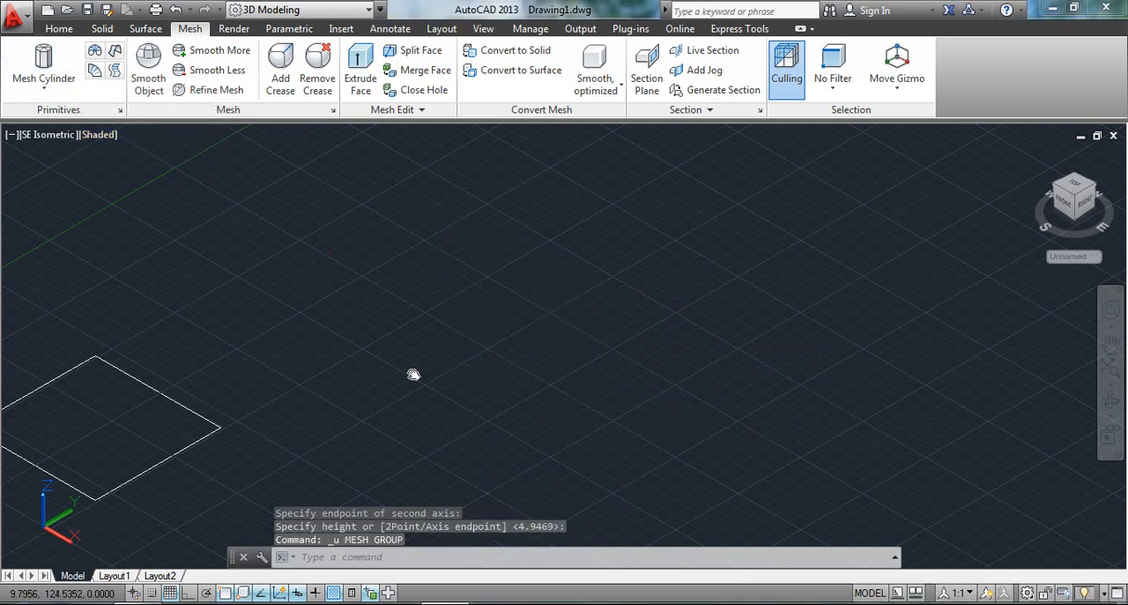
Start a mesh cylinder with the Ttr base option and pick the first tangent at the leftmost corner of the drawn square.
middle_click_drag(413, 374, 502, 347)
middle_click_drag(379, 380, 431, 346)
scroll(409, 380, "up", 2)
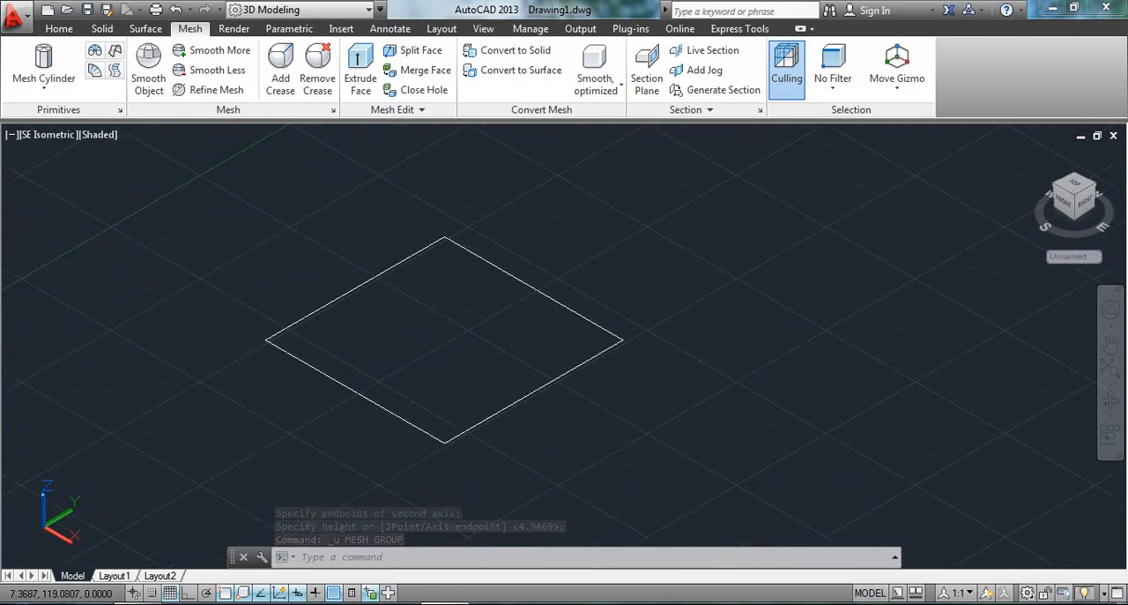
left_click(44, 58)
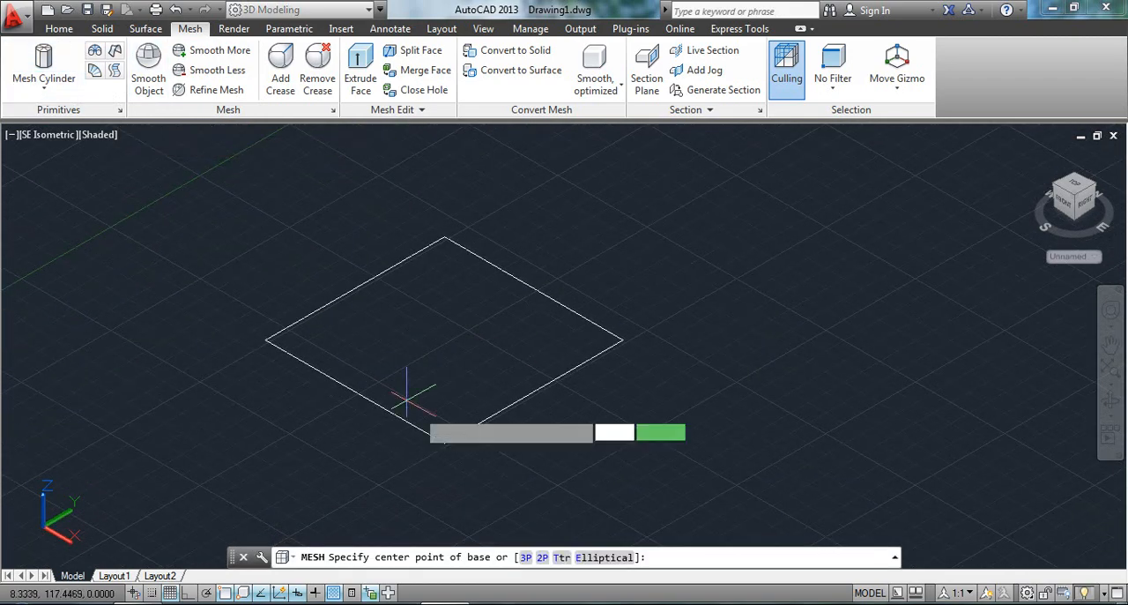
left_click(560, 557)
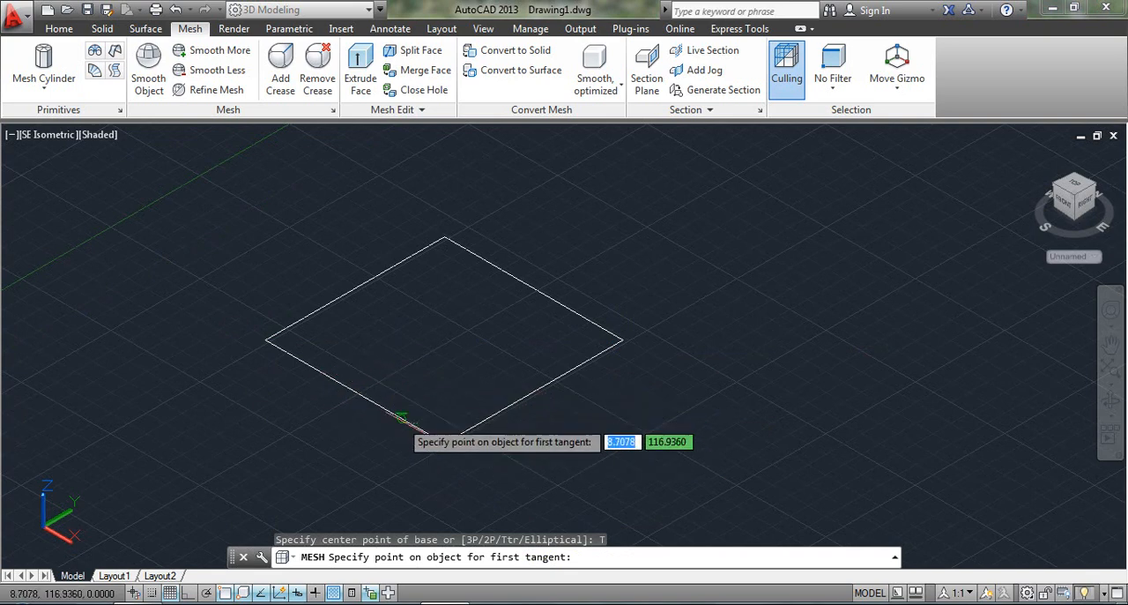
scroll(291, 348, "up", 3)
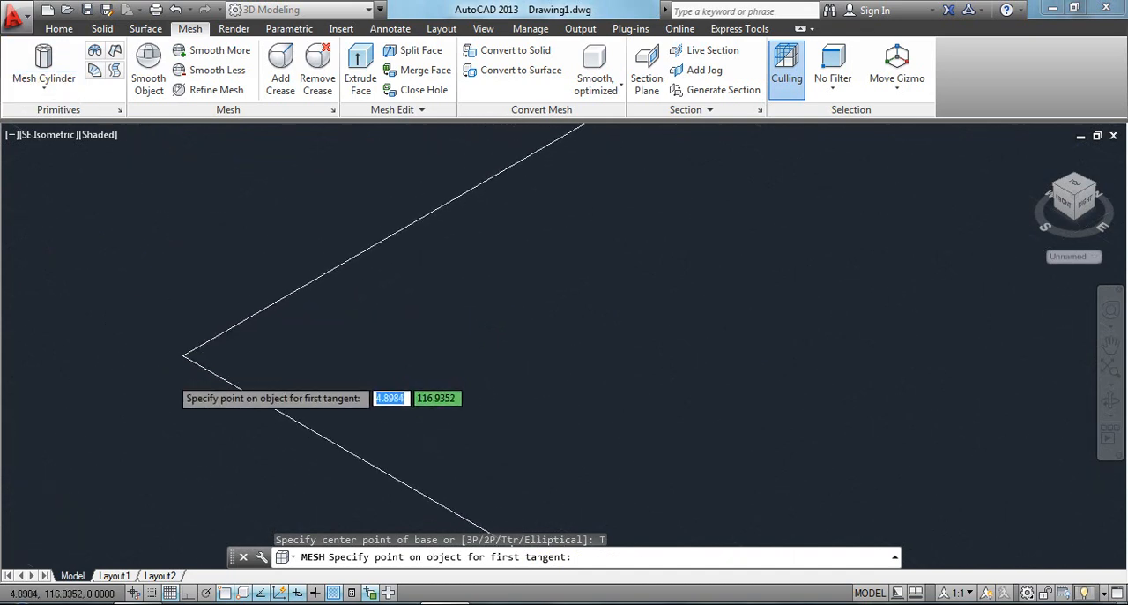
scroll(168, 379, "up", 2)
scroll(190, 352, "up", 5)
middle_click_drag(230, 211, 116, 328)
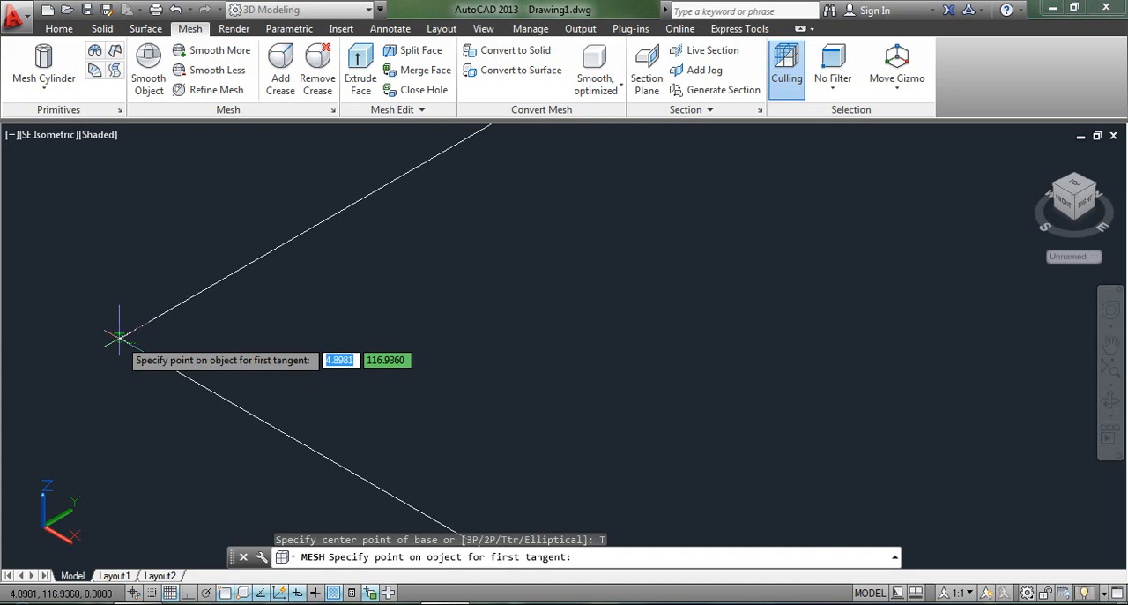
left_click(119, 338)
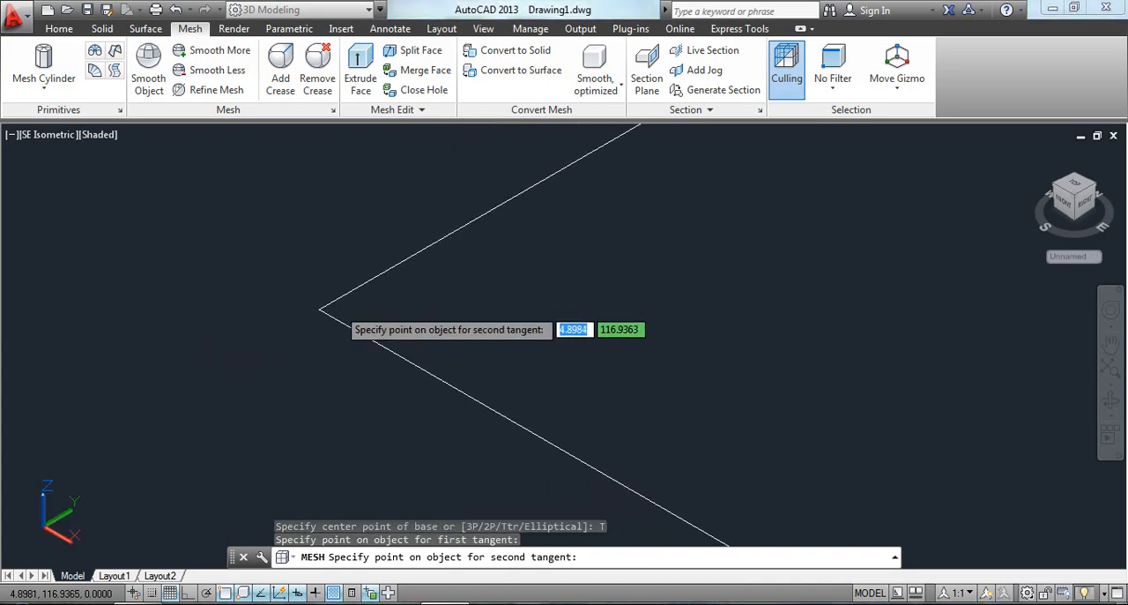
Pick the second tangent at the square's rightmost corner and set the base circle's radius to 2.5.
scroll(342, 311, "down", 6)
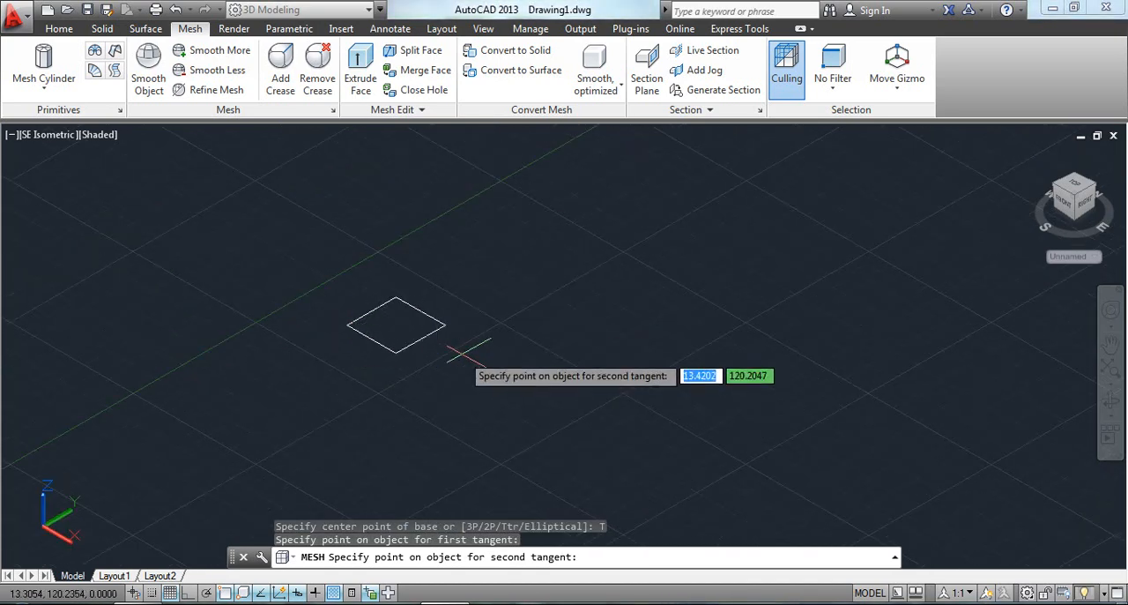
scroll(468, 351, "up", 6)
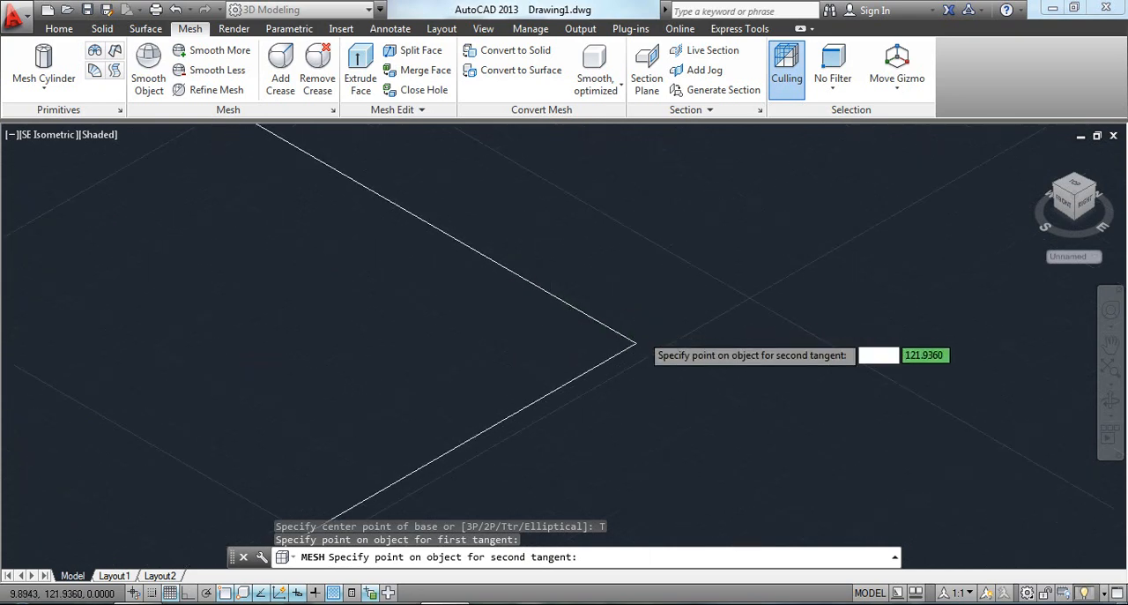
scroll(640, 333, "up", 4)
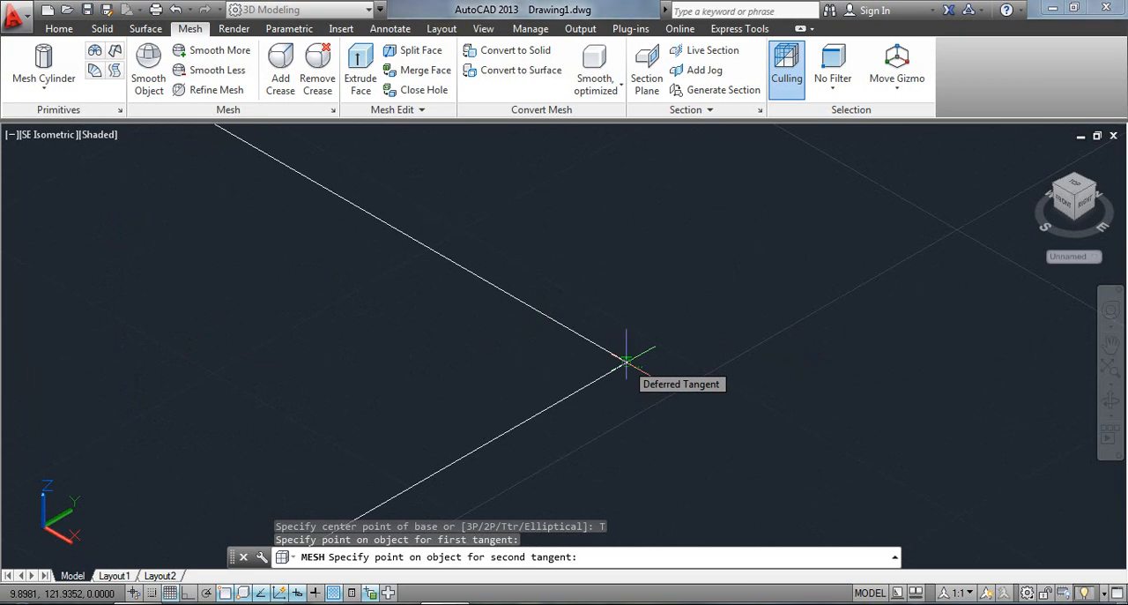
left_click(625, 362)
scroll(528, 375, "down", 2)
scroll(533, 392, "down", 5)
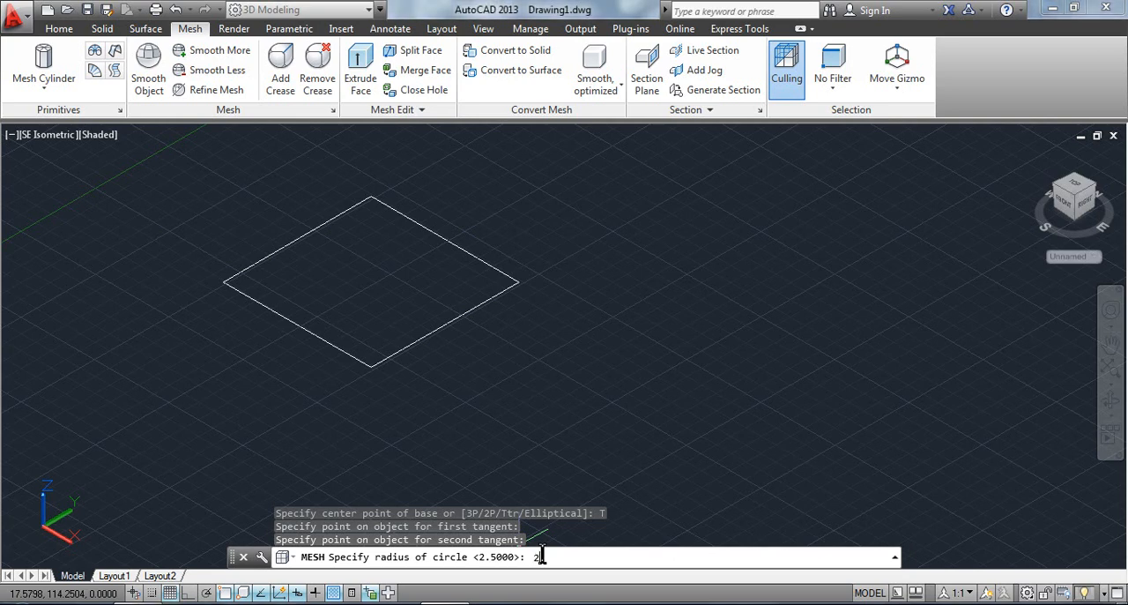
key("Return")
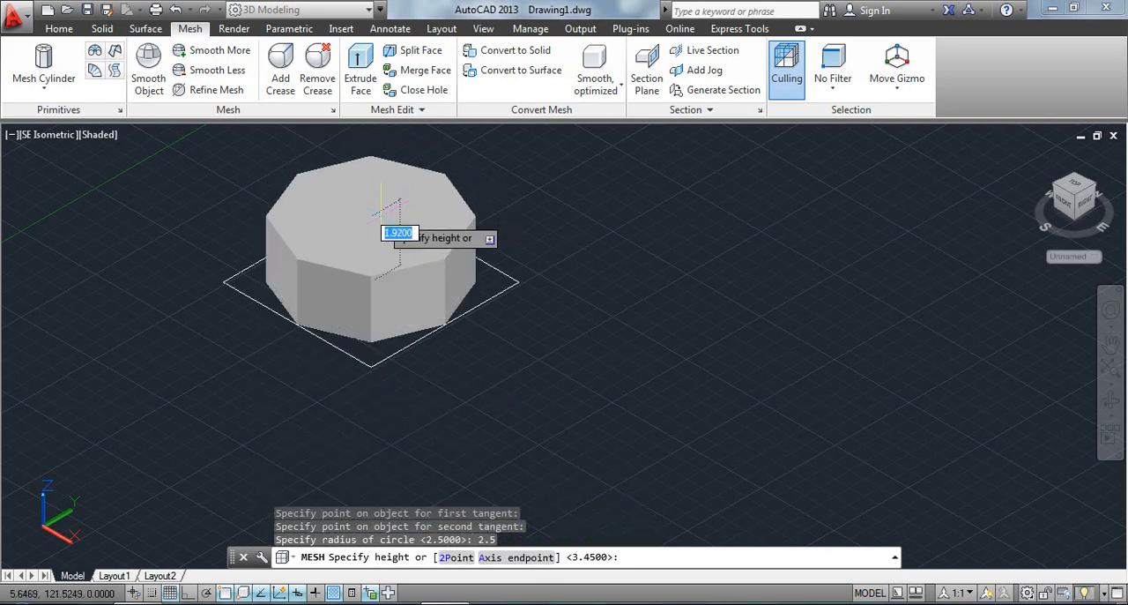
Pick a height above the base to complete the tangent-based mesh cylinder inside the square.
middle_click_drag(377, 246, 363, 323)
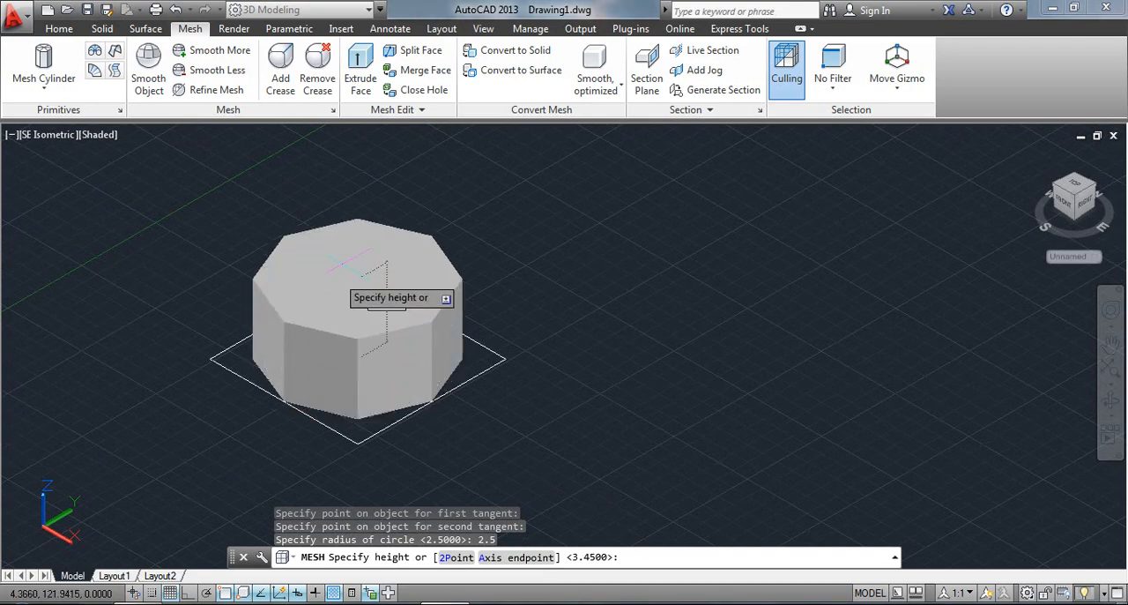
scroll(308, 379, "up", 5)
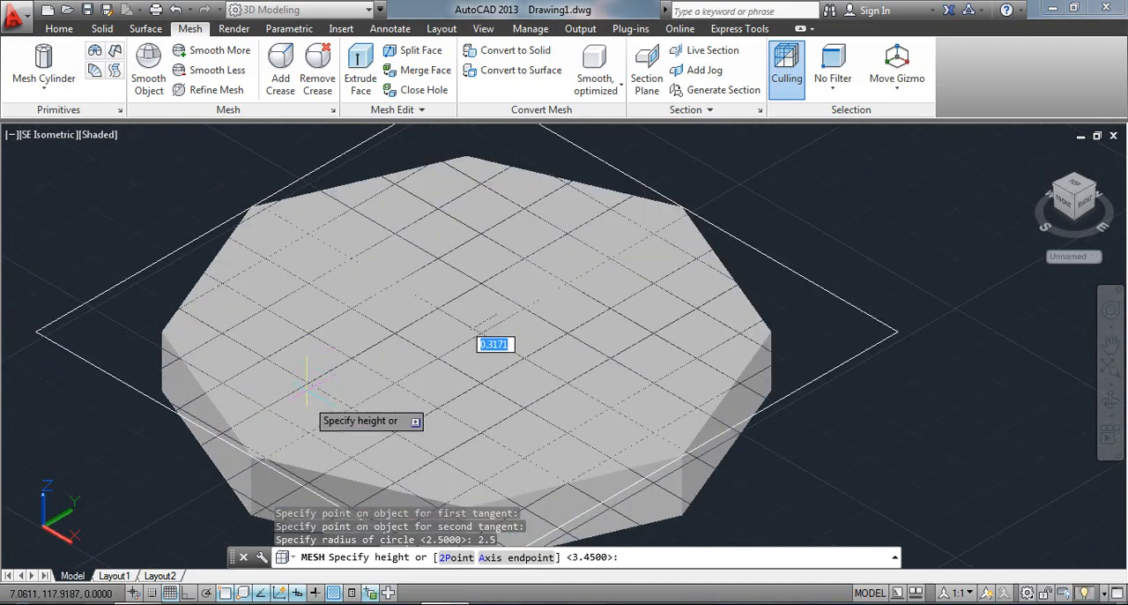
scroll(237, 447, "down", 4)
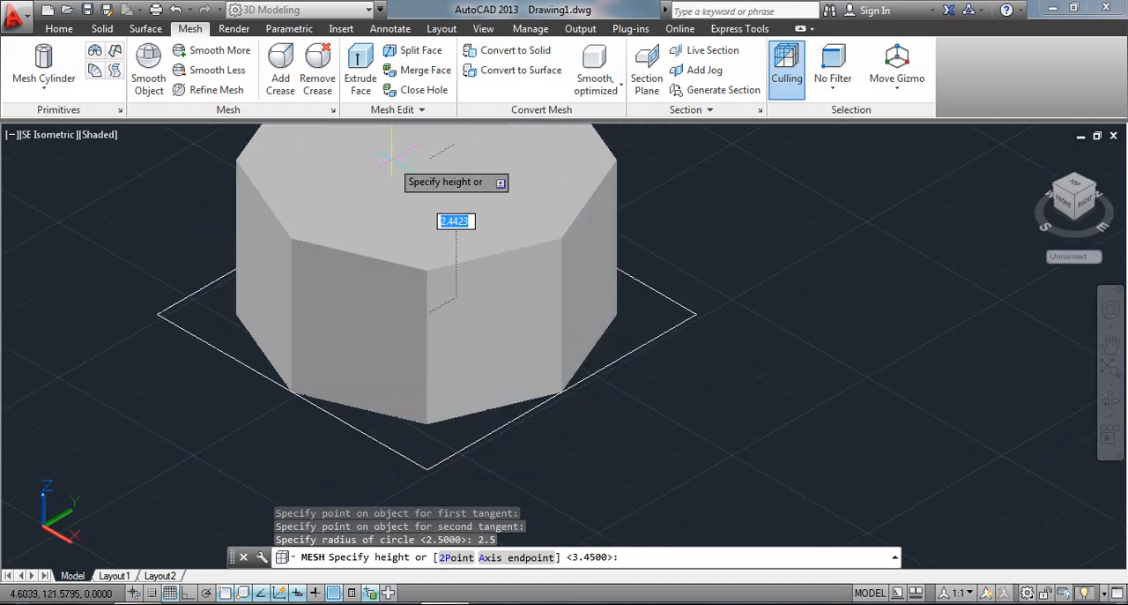
left_click(404, 189)
scroll(602, 260, "down", 3)
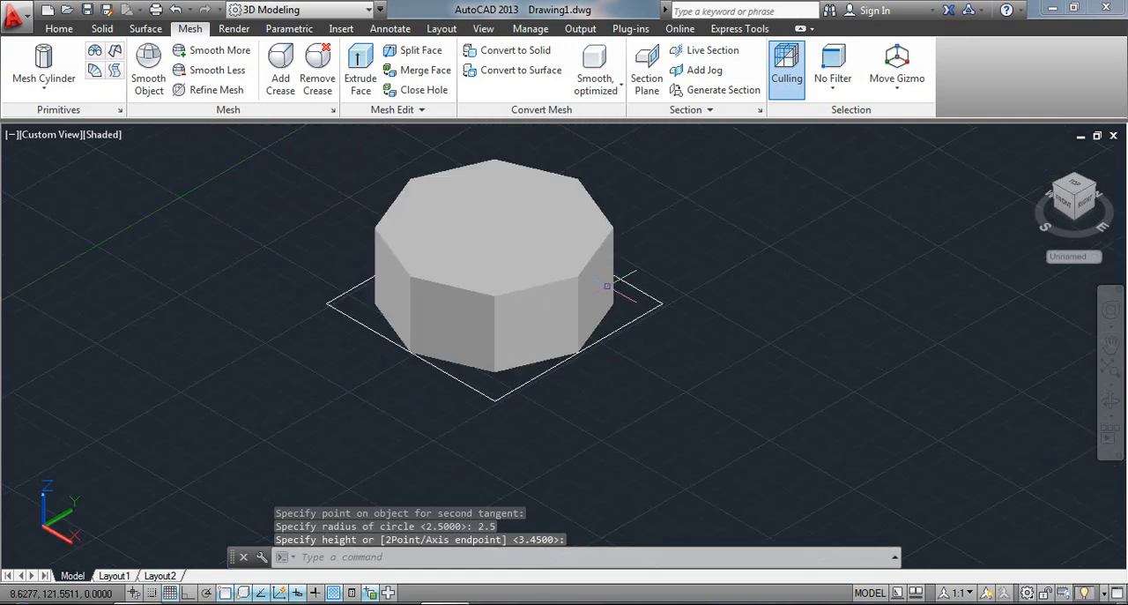
middle_click_drag(591, 336, 539, 407)
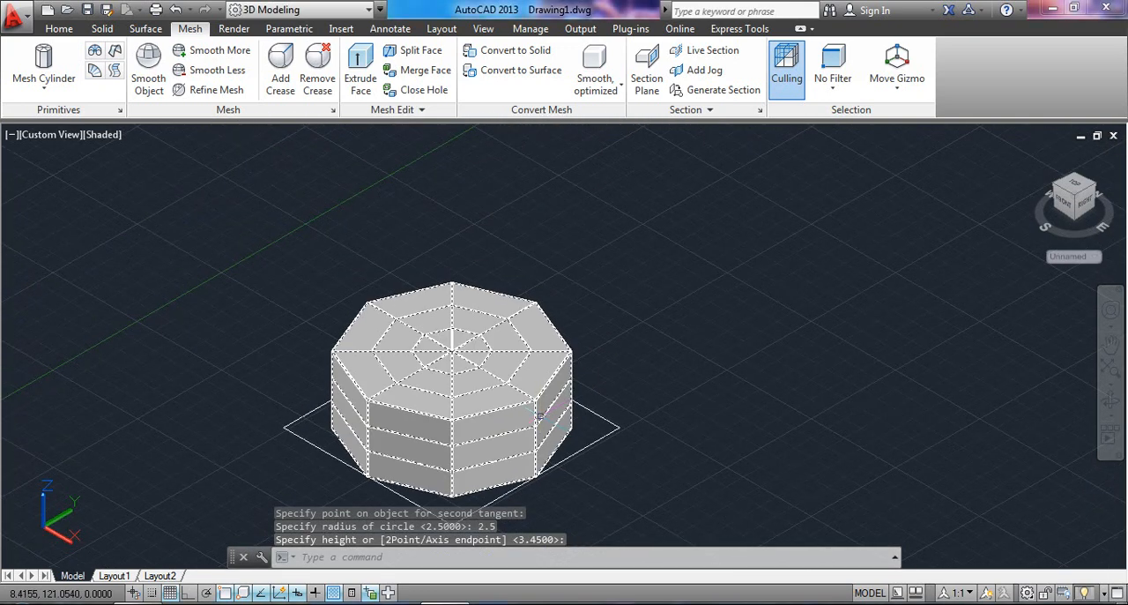